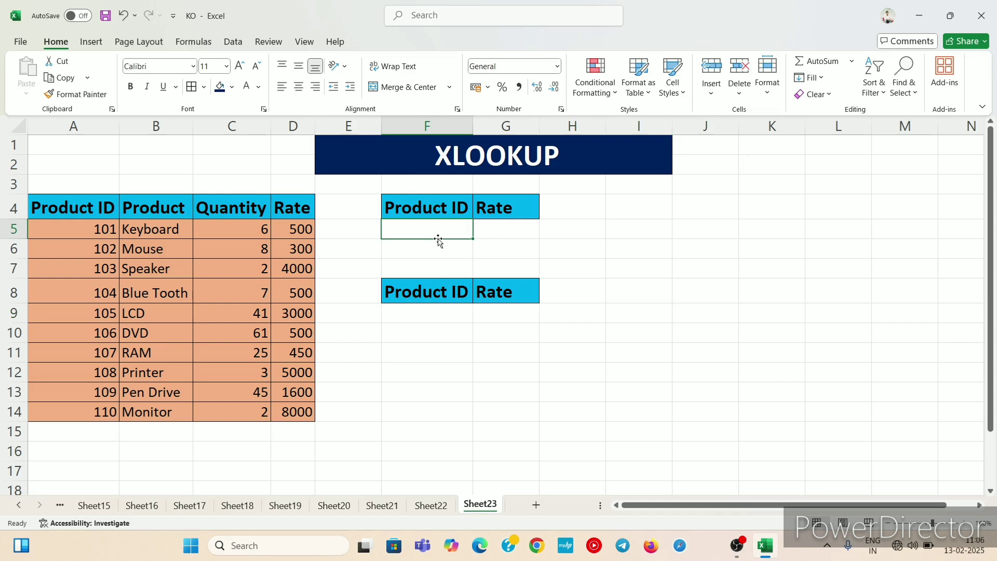
- Start a VLOOKUP formula in G5 under the upper Rate header, using F5 as the lookup value
{"action": "left_click", "coordinate": [507, 235]}
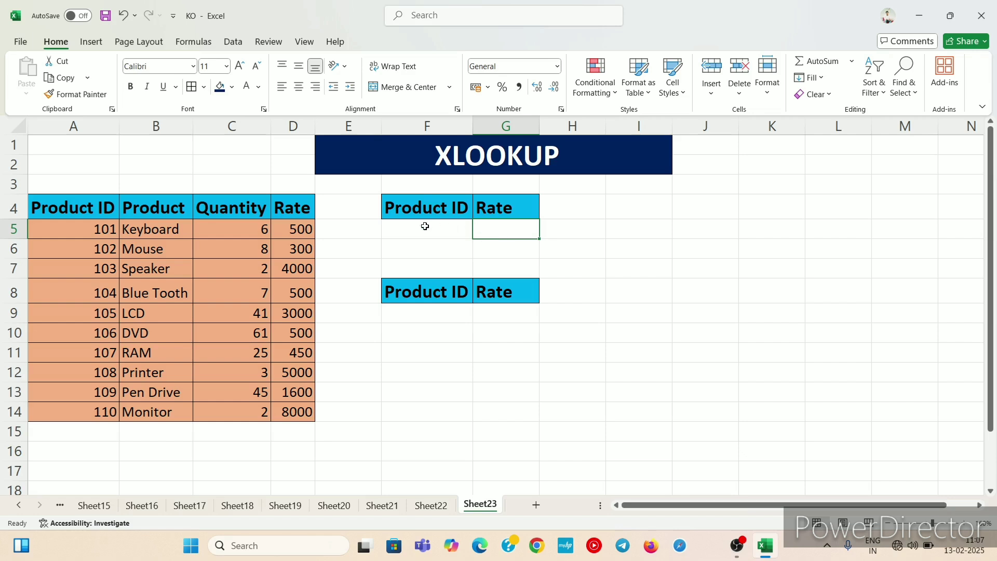
{"action": "left_click", "coordinate": [593, 261]}
{"action": "left_click", "coordinate": [512, 229]}
{"action": "type", "text": "="}
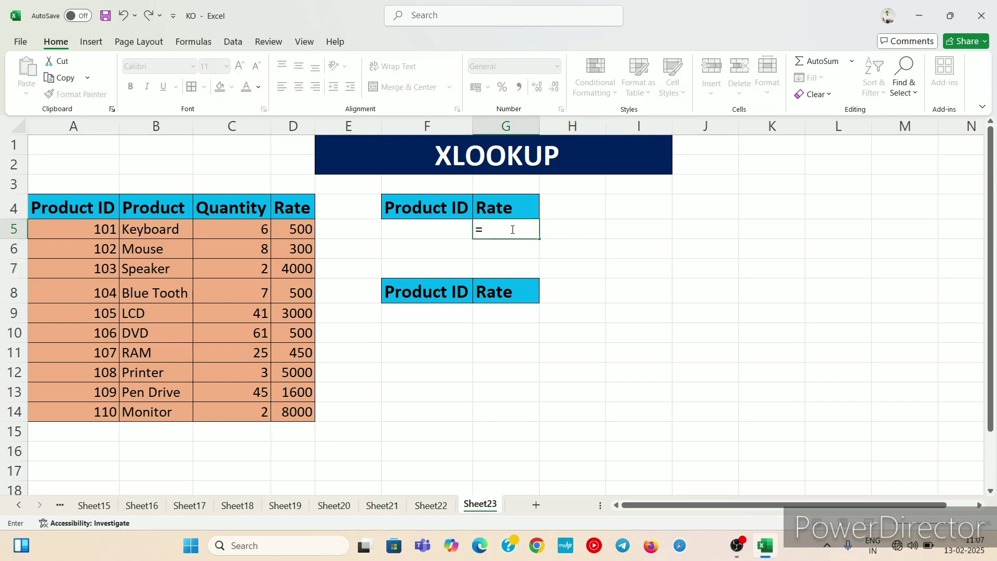
{"action": "type", "text": "VL"}
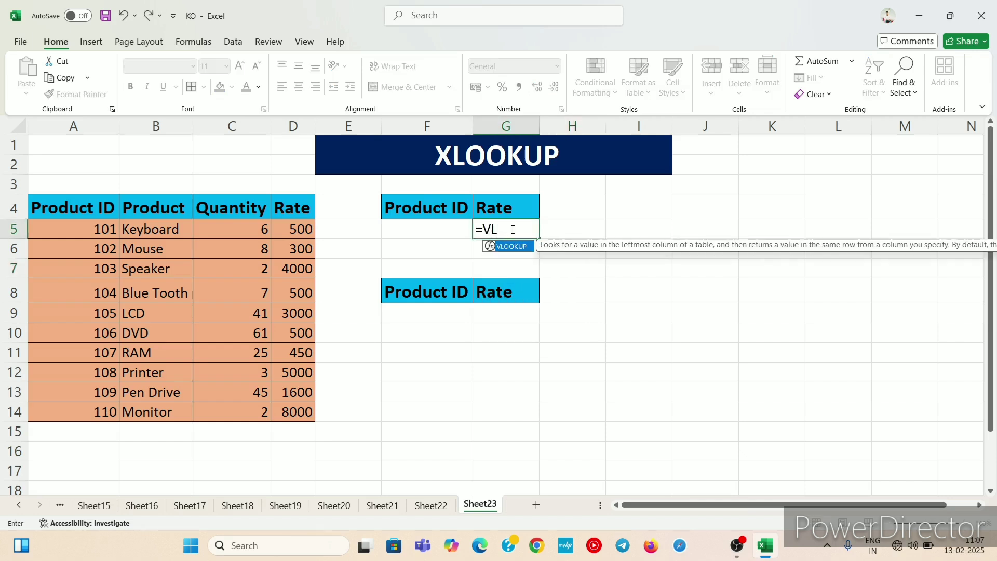
{"action": "key", "text": "Tab"}
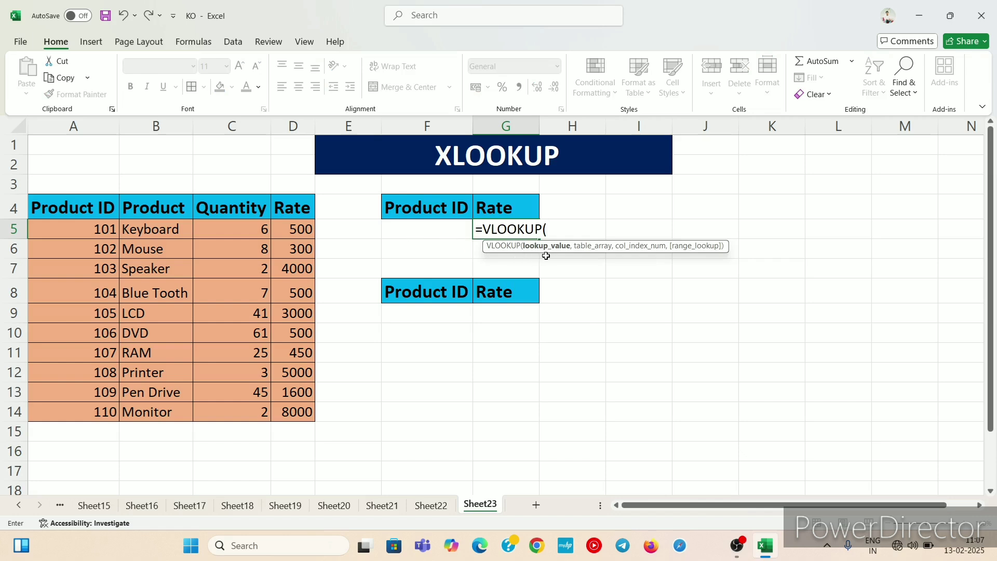
{"action": "left_click", "coordinate": [425, 227]}
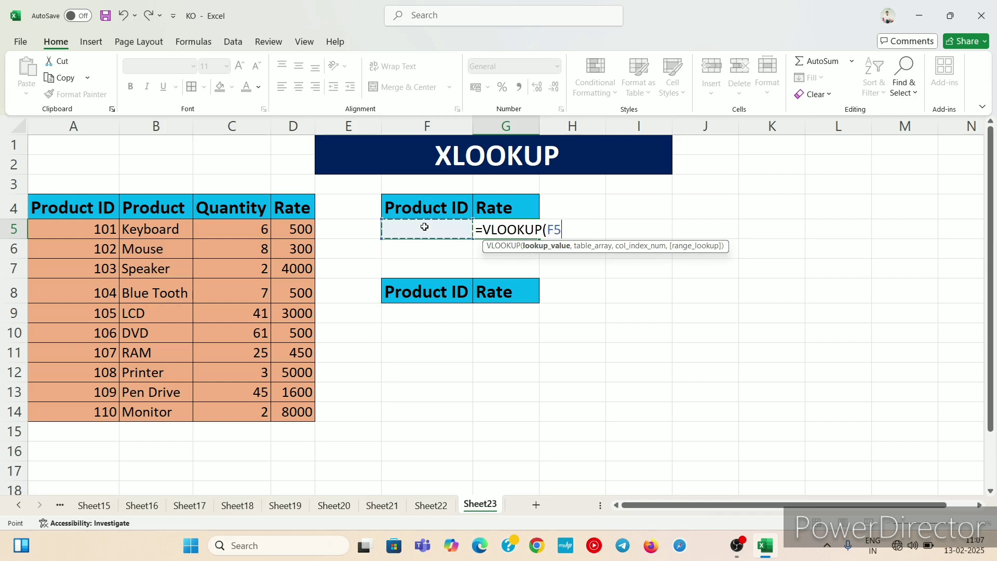
{"action": "type", "text": ","}
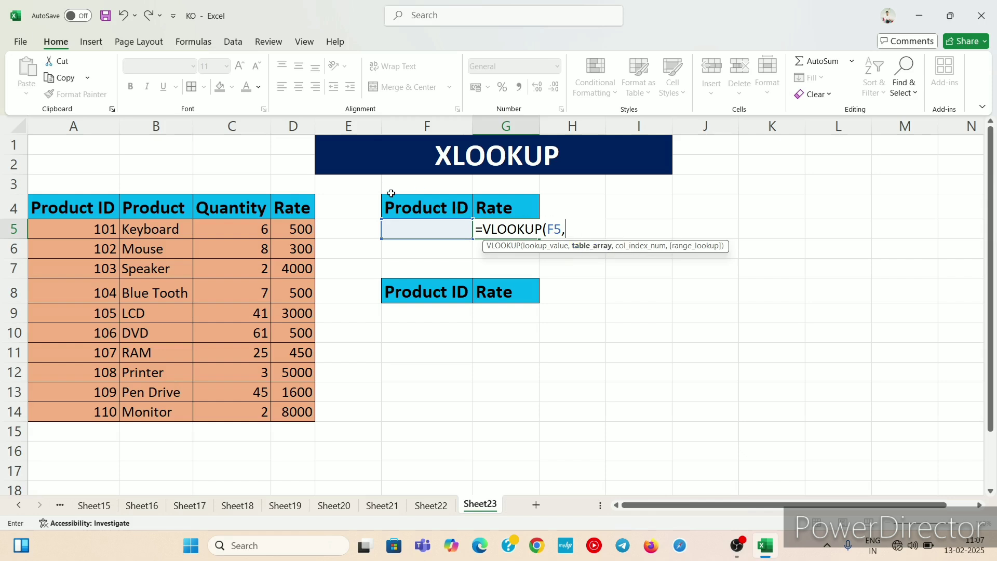
{"action": "left_click_drag", "start_coordinate": [58, 211], "coordinate": [309, 411]}
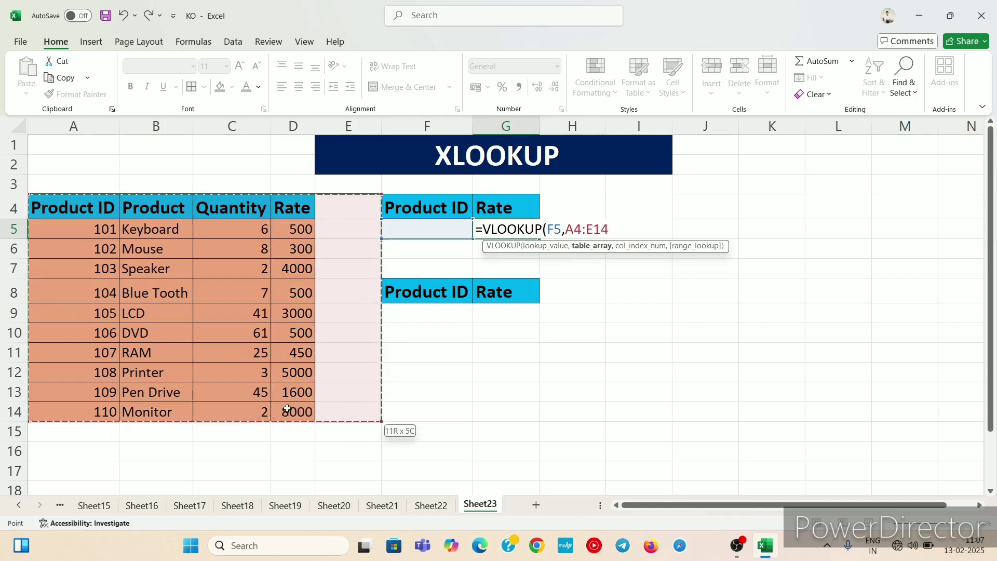
{"action": "left_click", "coordinate": [458, 387]}
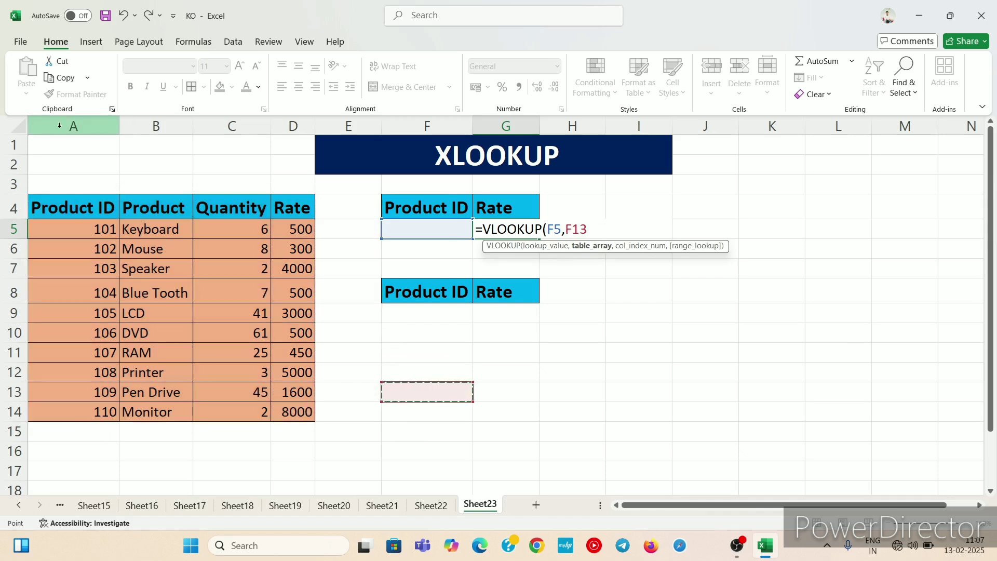
{"action": "left_click_drag", "start_coordinate": [42, 206], "coordinate": [328, 410]}
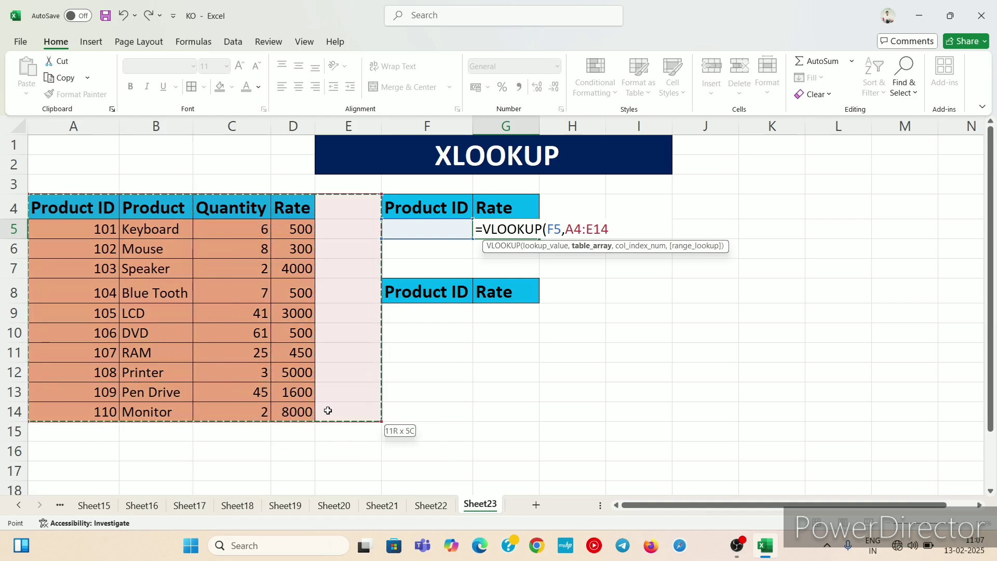
{"action": "left_click", "coordinate": [427, 412]}
{"action": "mouse_move", "coordinate": [46, 207]}
{"action": "left_mouse_down"}
{"action": "mouse_move", "coordinate": [190, 340]}
{"action": "mouse_move", "coordinate": [229, 396]}
{"action": "mouse_move", "coordinate": [322, 411]}
{"action": "left_mouse_up"}
{"action": "left_click", "coordinate": [322, 411]}
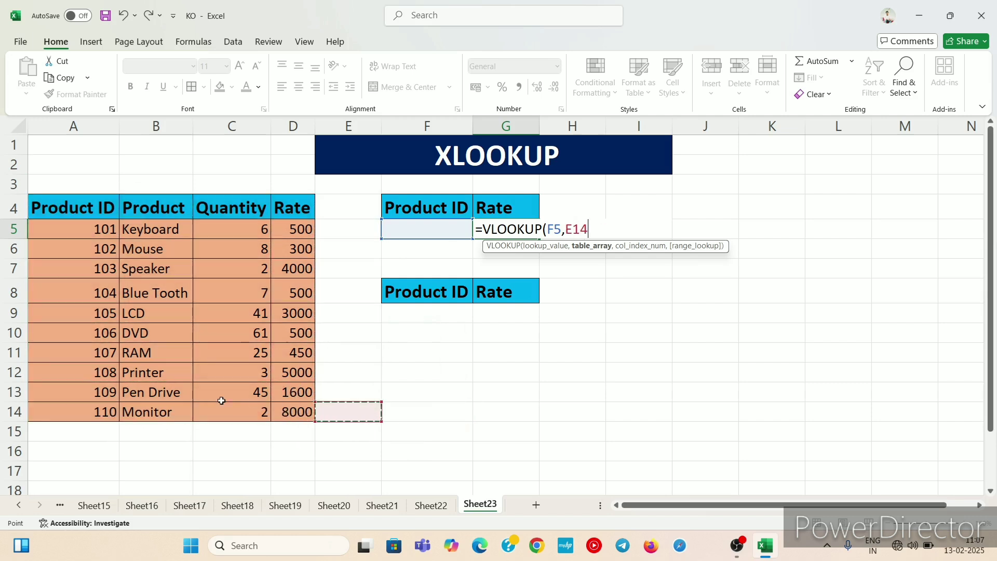
- Set the VLOOKUP table array to the whole product table including its headers, A4:D14
{"action": "left_click", "coordinate": [44, 202]}
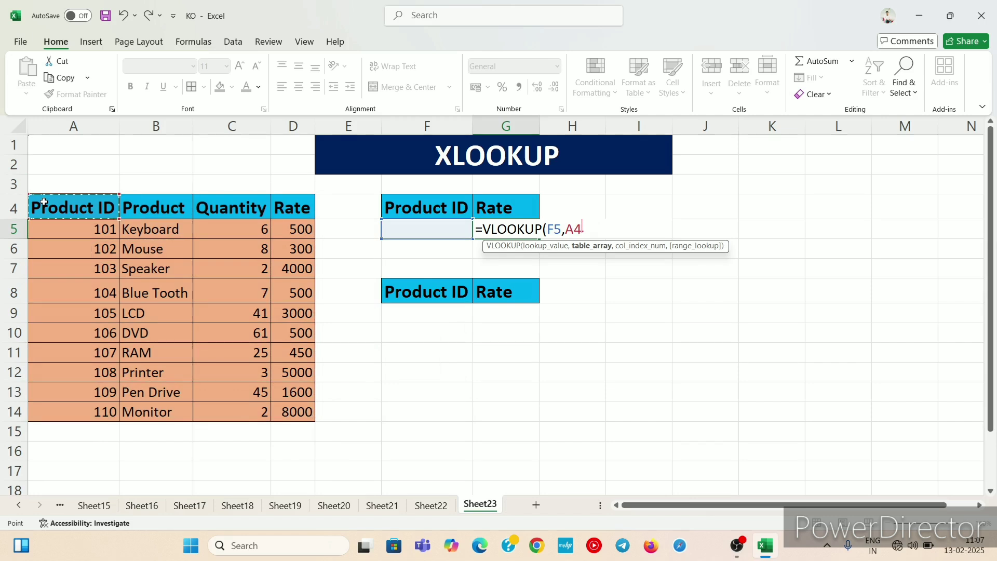
{"action": "key", "text": "shift+Right"}
{"action": "key", "text": "shift+Right"}
{"action": "key", "text": "shift+Right"}
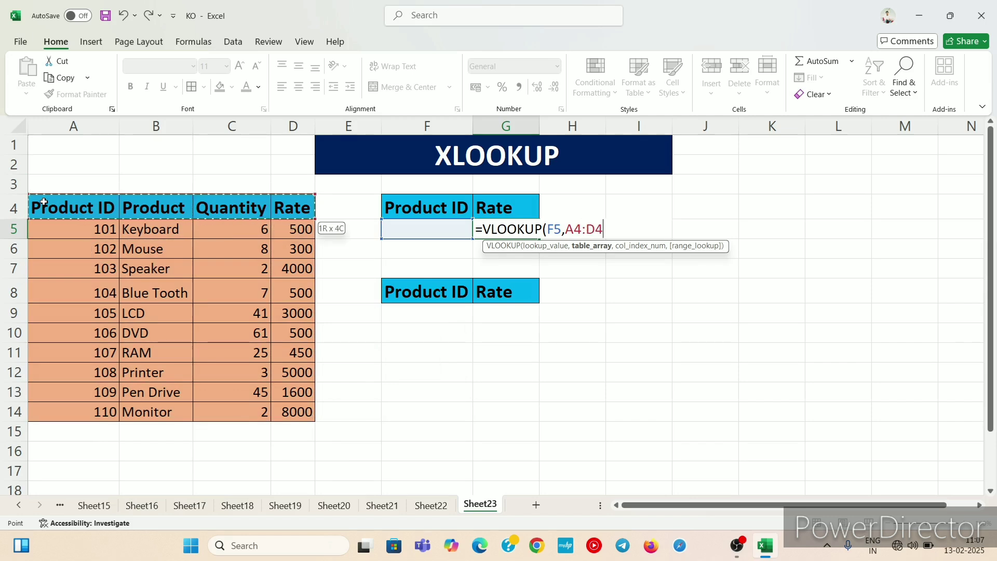
{"action": "key", "text": "shift+Down"}
{"action": "key", "text": "shift+Down"}
{"action": "key", "text": "shift+Down"}
{"action": "key", "text": "shift+Down"}
{"action": "key", "text": "shift+Down"}
{"action": "key", "text": "shift+Down"}
{"action": "key", "text": "shift+Down"}
{"action": "key", "text": "shift+Down"}
{"action": "key", "text": "shift+Down"}
{"action": "key", "text": "shift+Down"}
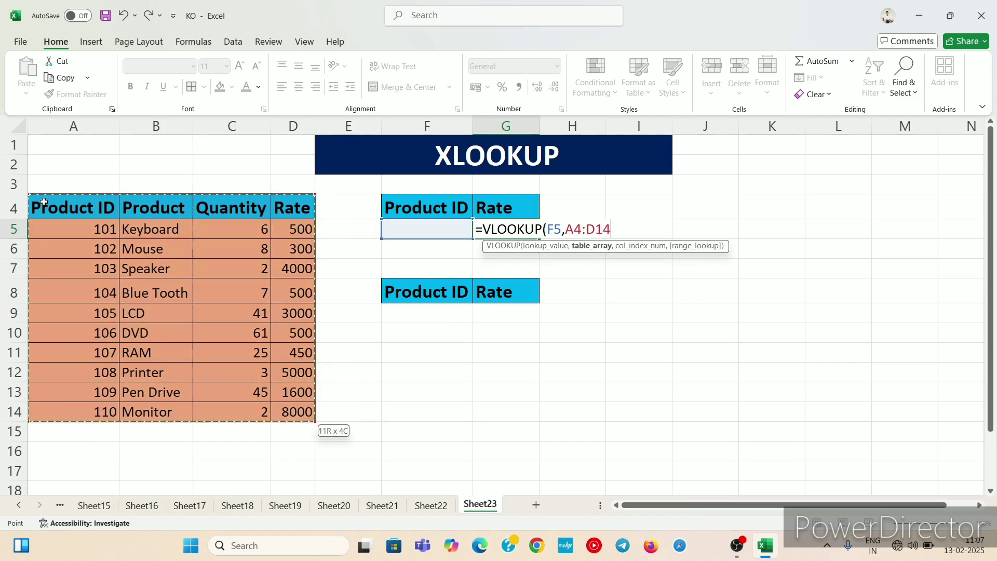
- Complete the VLOOKUP formula in G5 with column index 4 and range lookup 0 for an exact match
{"action": "type", "text": ","}
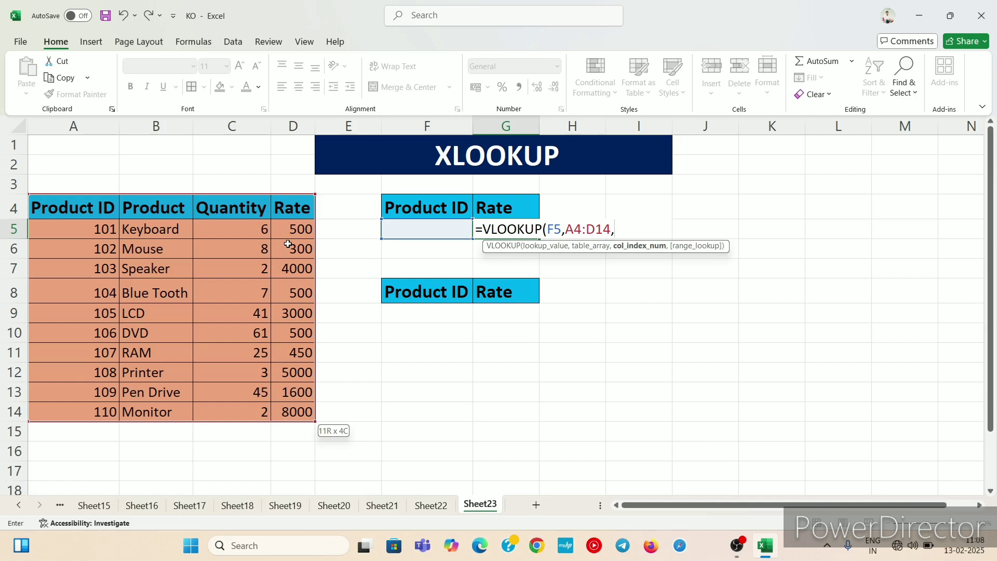
{"action": "type", "text": "4,"}
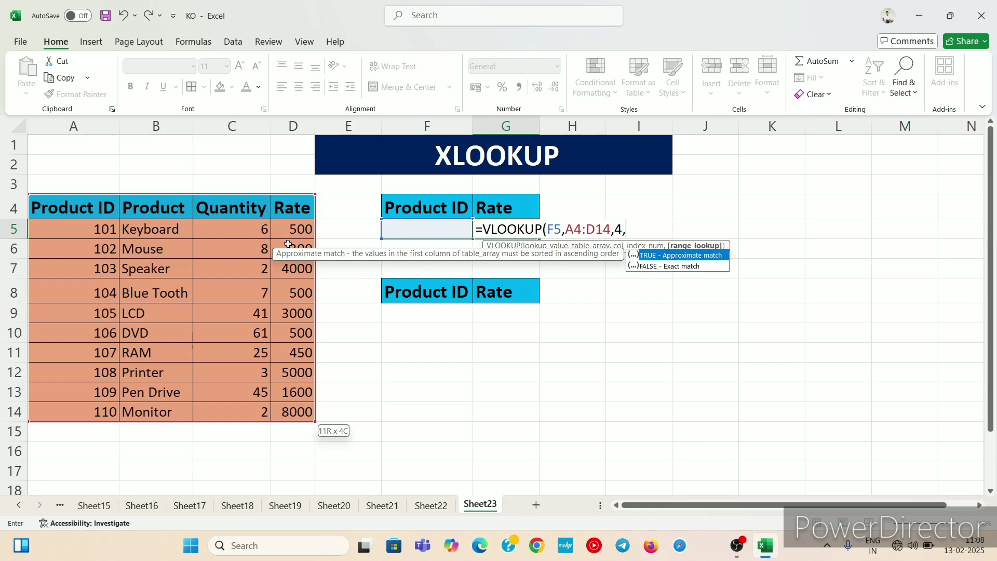
{"action": "type", "text": "0)"}
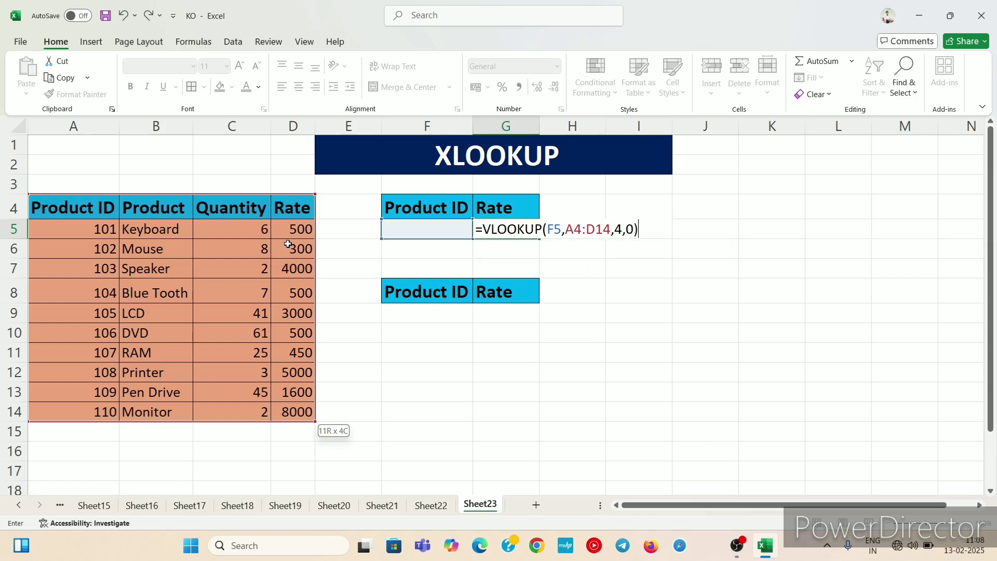
{"action": "key", "text": "Return"}
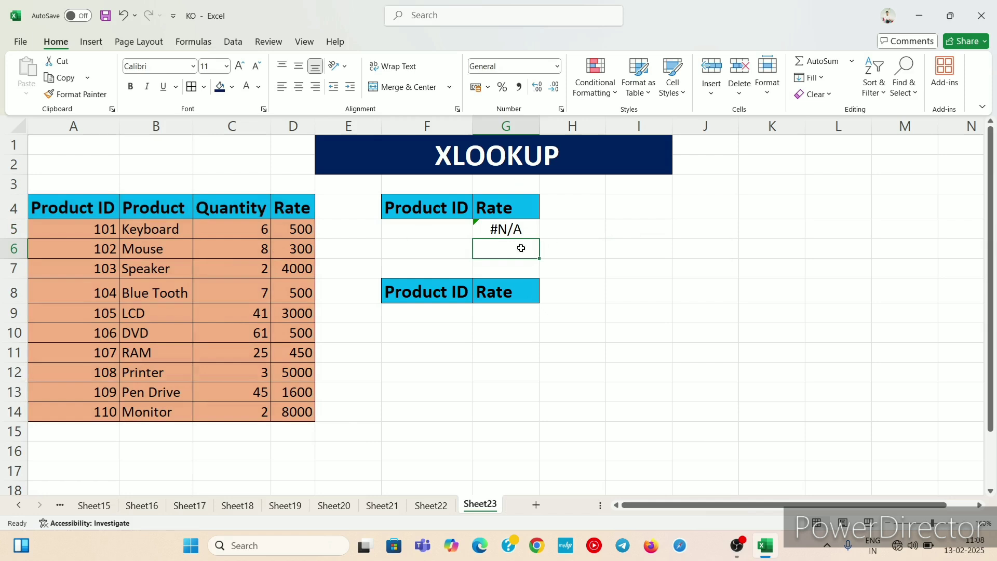
- Enter product ID 105 in F5 as the value for the VLOOKUP formula
{"action": "left_click", "coordinate": [507, 231]}
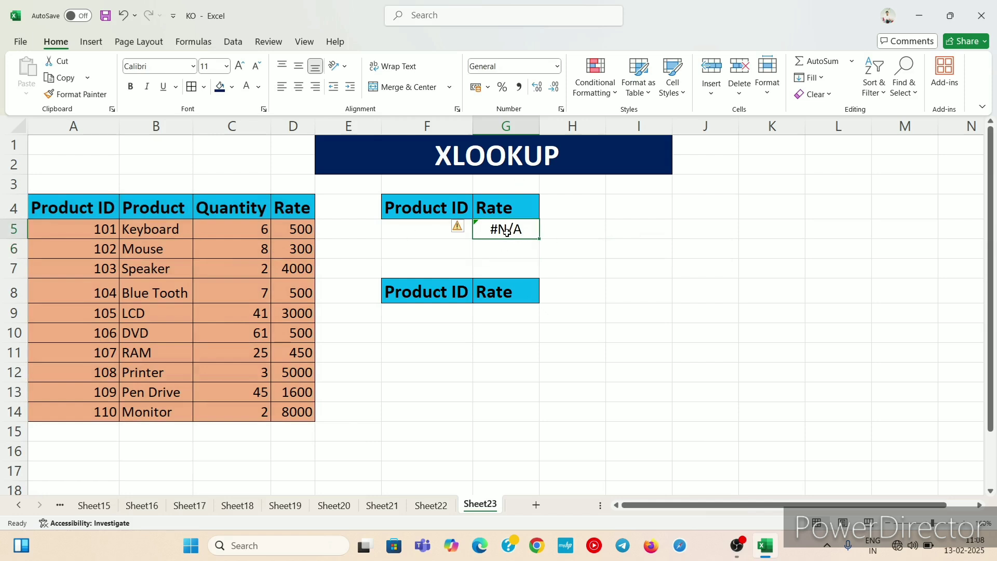
{"action": "left_click", "coordinate": [431, 223]}
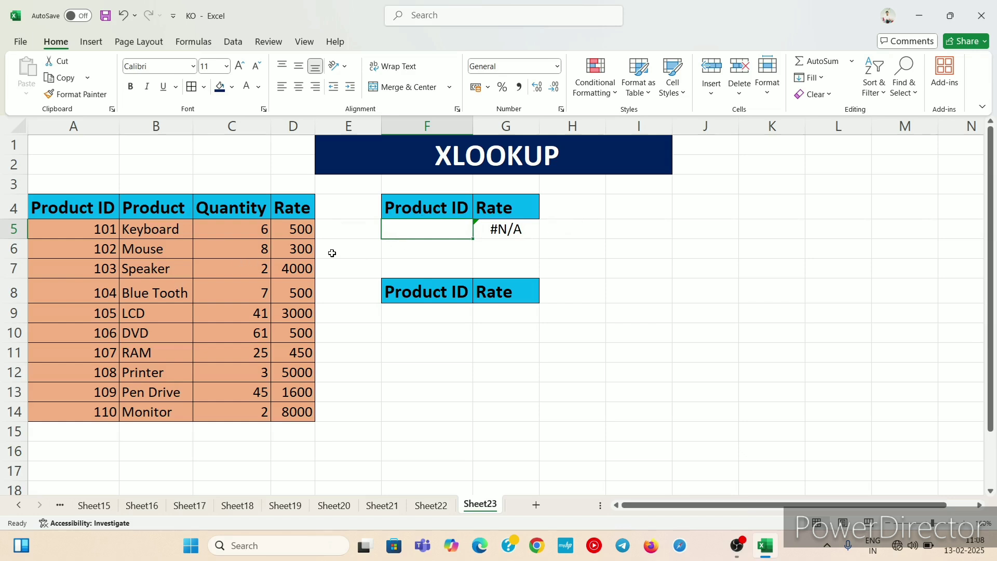
{"action": "type", "text": "105"}
{"action": "left_click", "coordinate": [607, 298]}
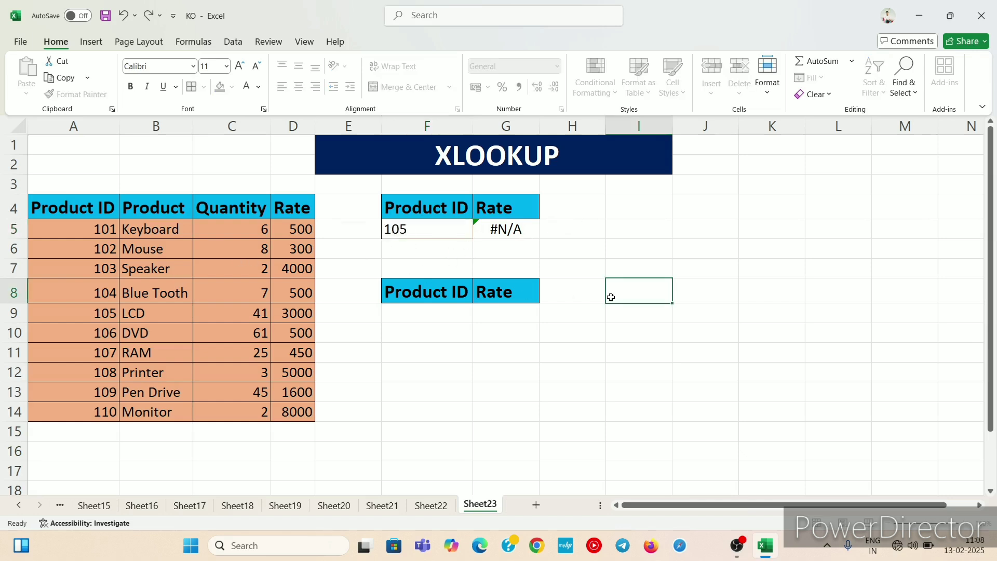
- Compare the rate returned in G5 with the rate of product 105 in the source table
{"action": "left_click", "coordinate": [512, 227]}
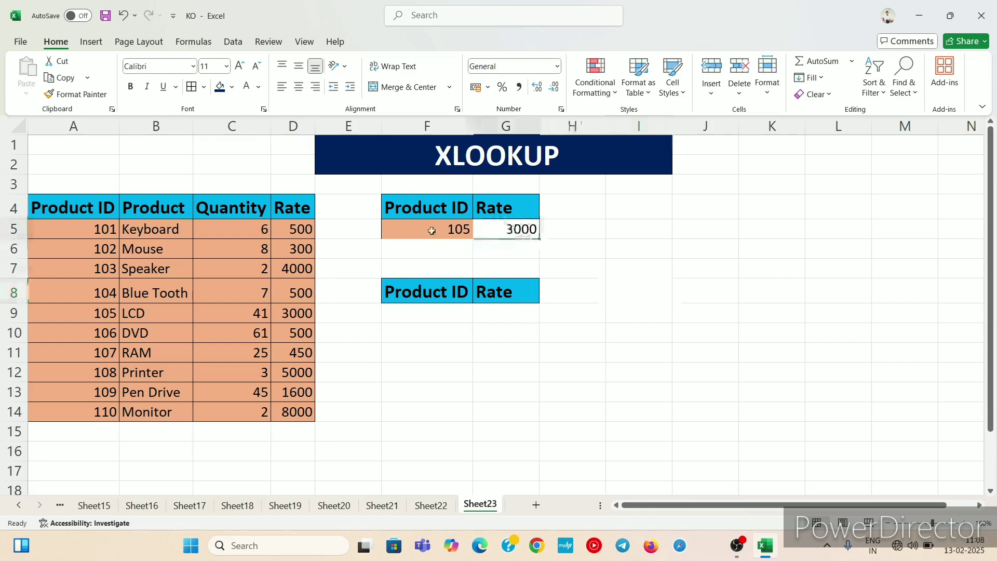
{"action": "left_click", "coordinate": [444, 245]}
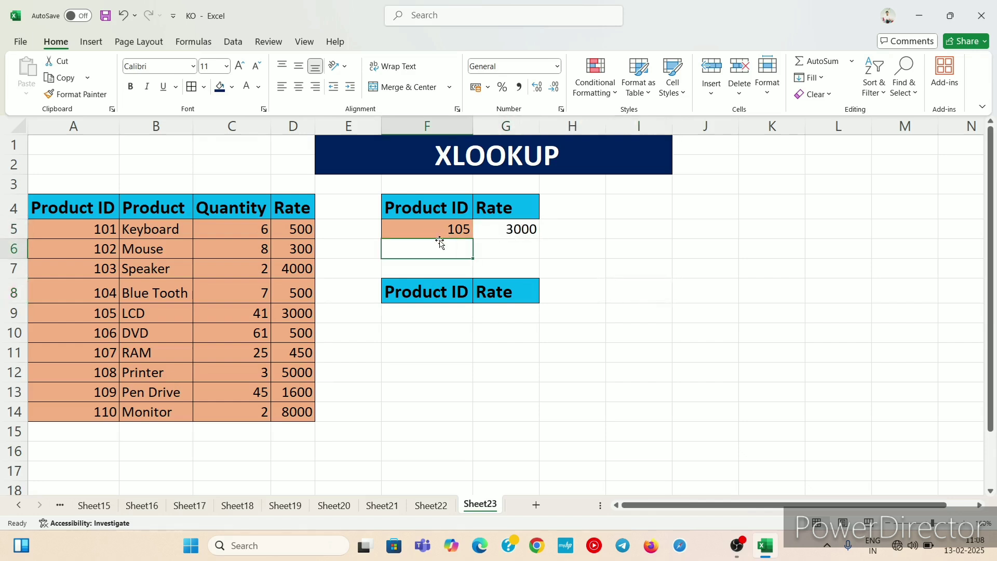
{"action": "left_click", "coordinate": [101, 320]}
{"action": "left_click", "coordinate": [137, 317]}
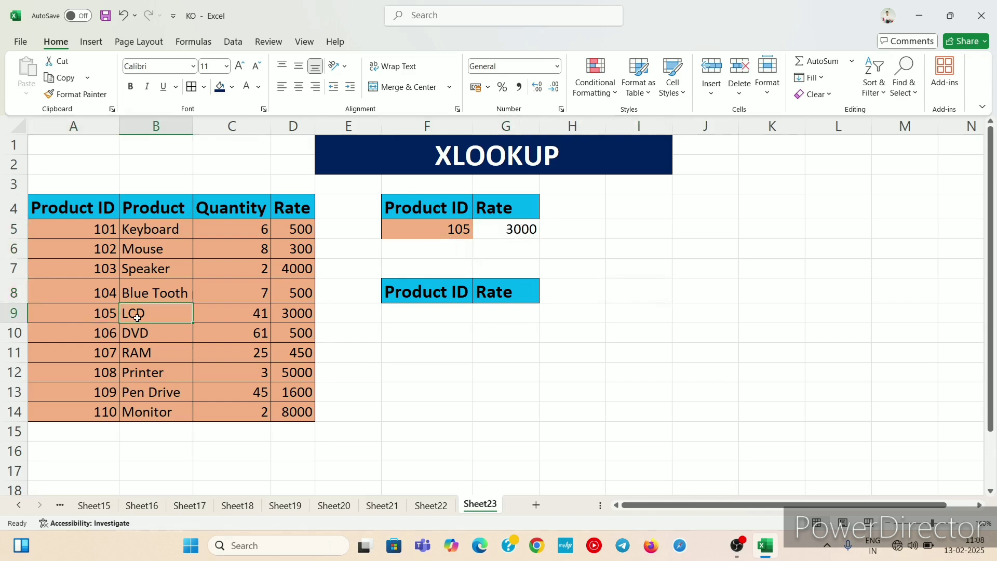
{"action": "left_click", "coordinate": [301, 315]}
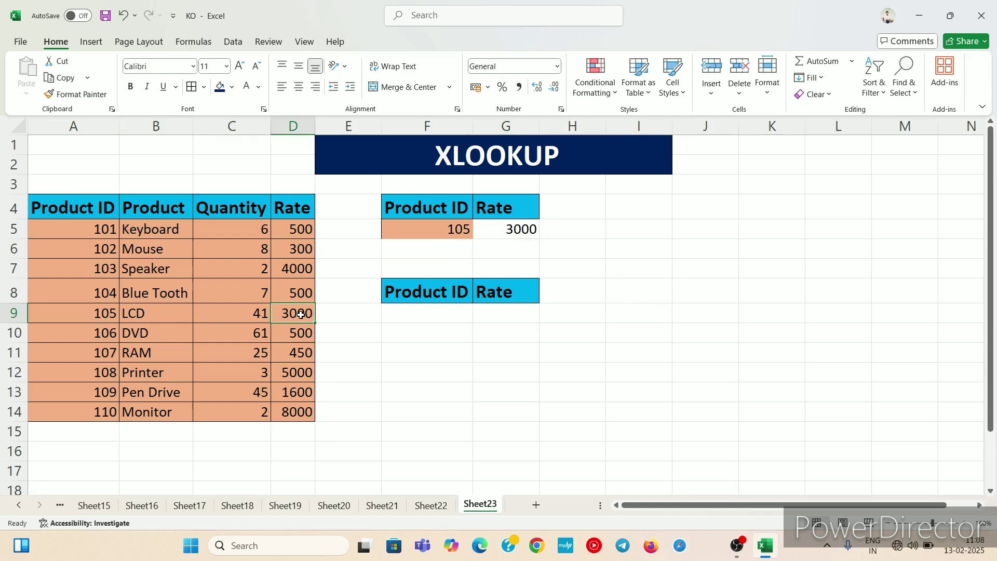
{"action": "left_click", "coordinate": [524, 229]}
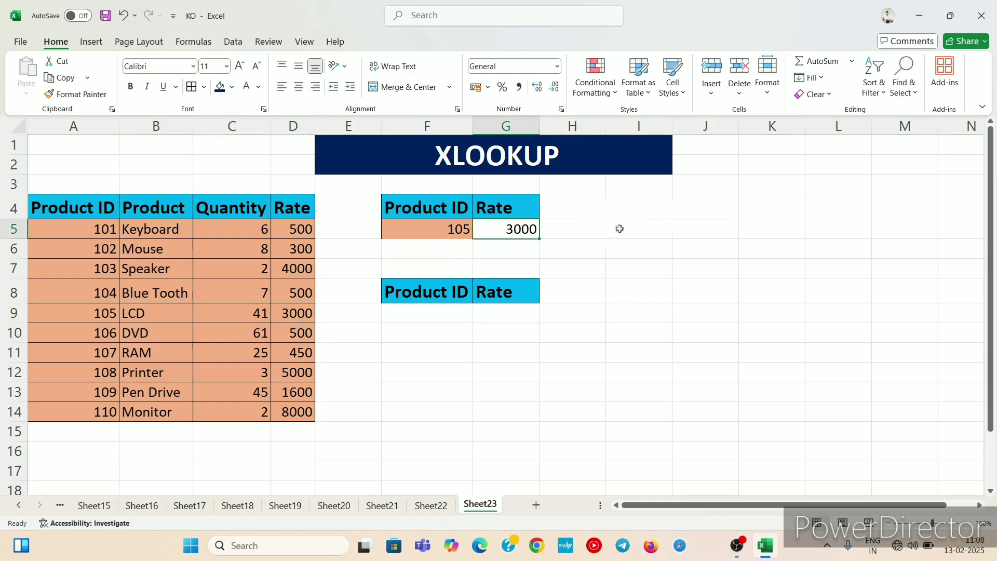
{"action": "left_click", "coordinate": [605, 243]}
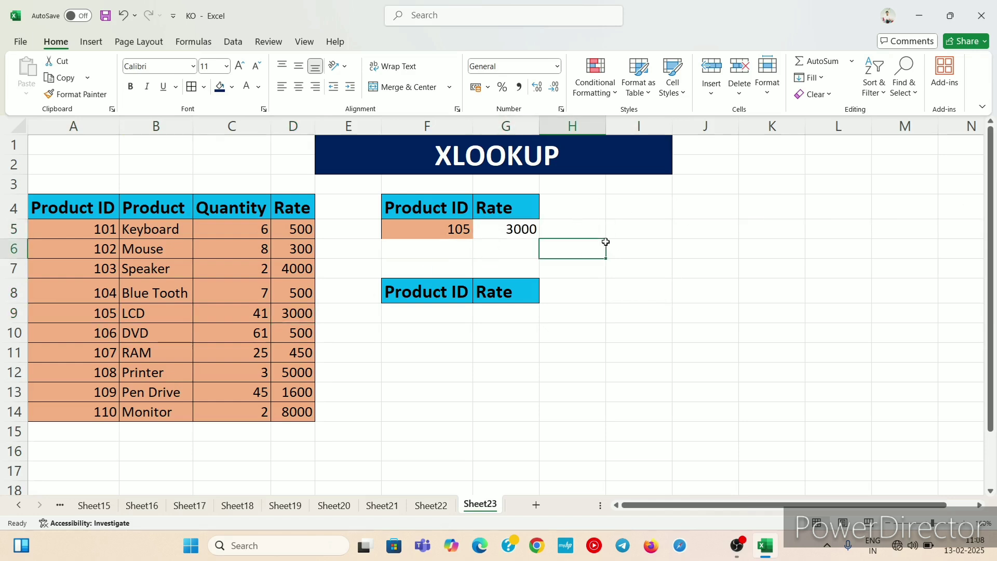
{"action": "left_click", "coordinate": [488, 236]}
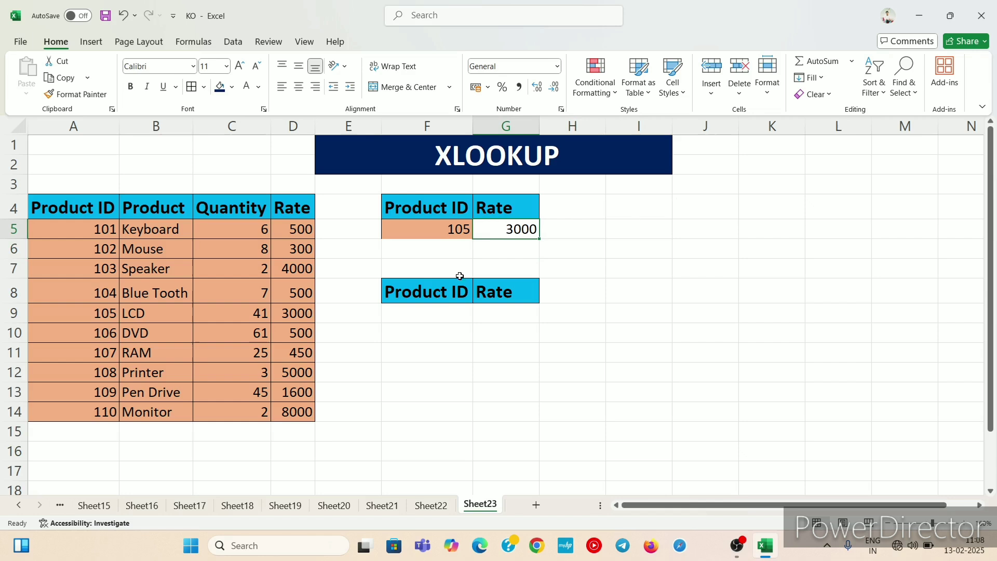
{"action": "left_click", "coordinate": [420, 312]}
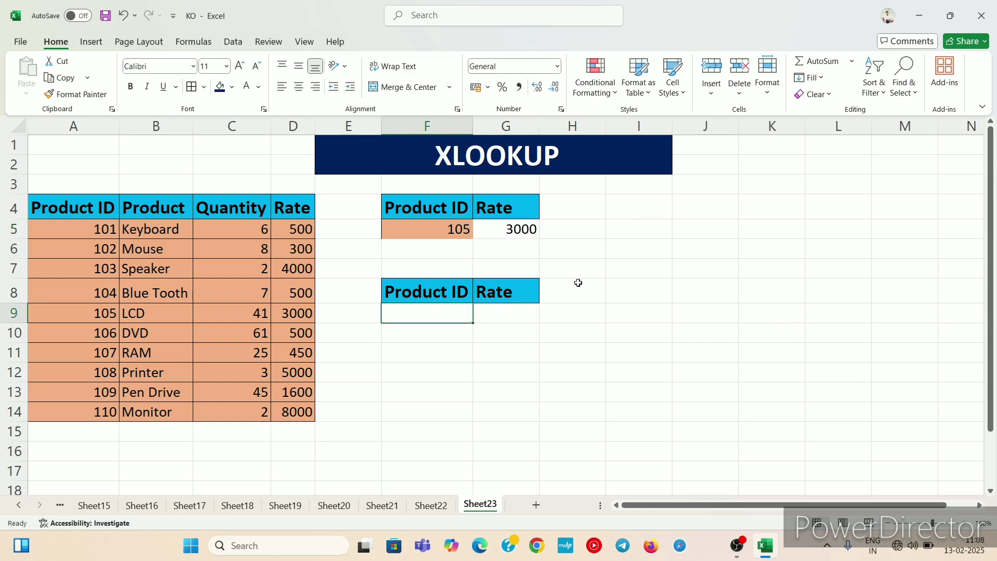
{"action": "left_click", "coordinate": [510, 231]}
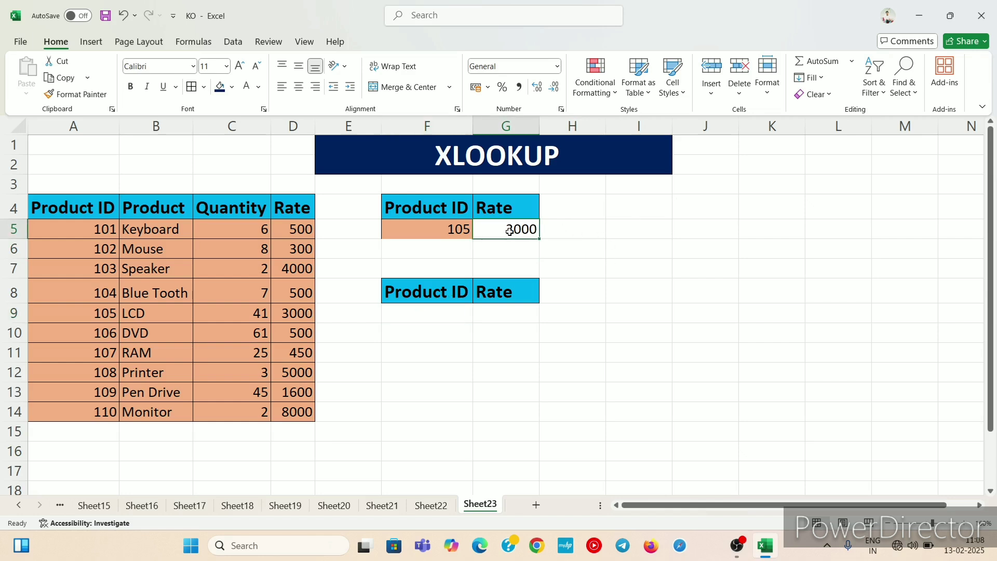
{"action": "left_click", "coordinate": [456, 230]}
{"action": "left_click", "coordinate": [450, 314]}
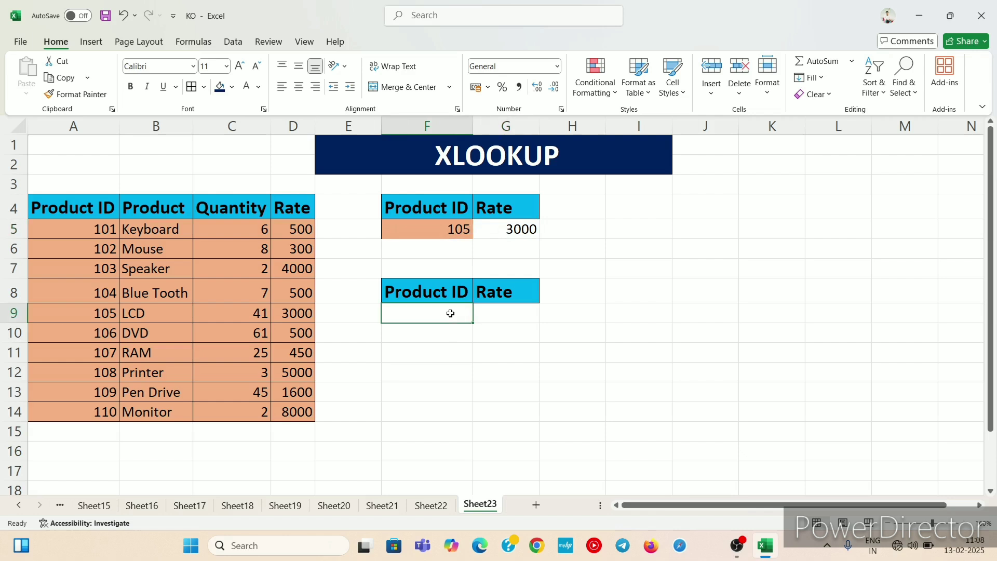
- Start an XLOOKUP formula in G9 under the lower Rate header, using F9 as the lookup value
{"action": "left_click", "coordinate": [509, 314]}
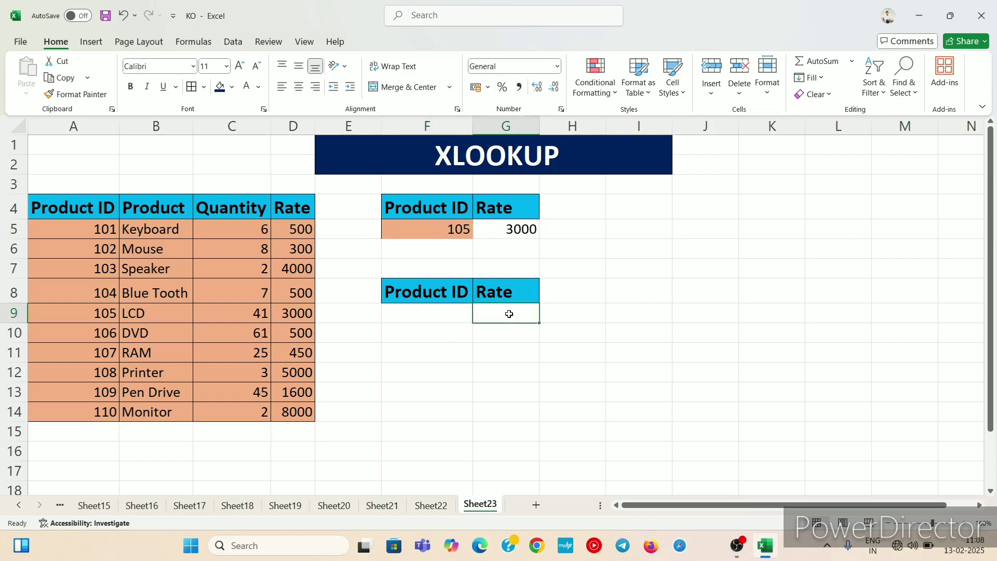
{"action": "type", "text": "=XL"}
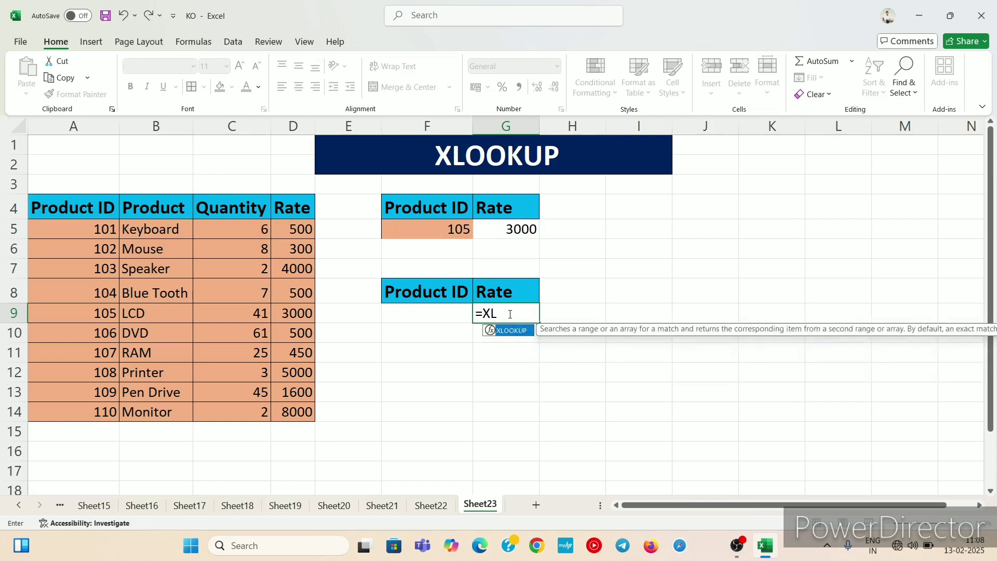
{"action": "key", "text": "Tab"}
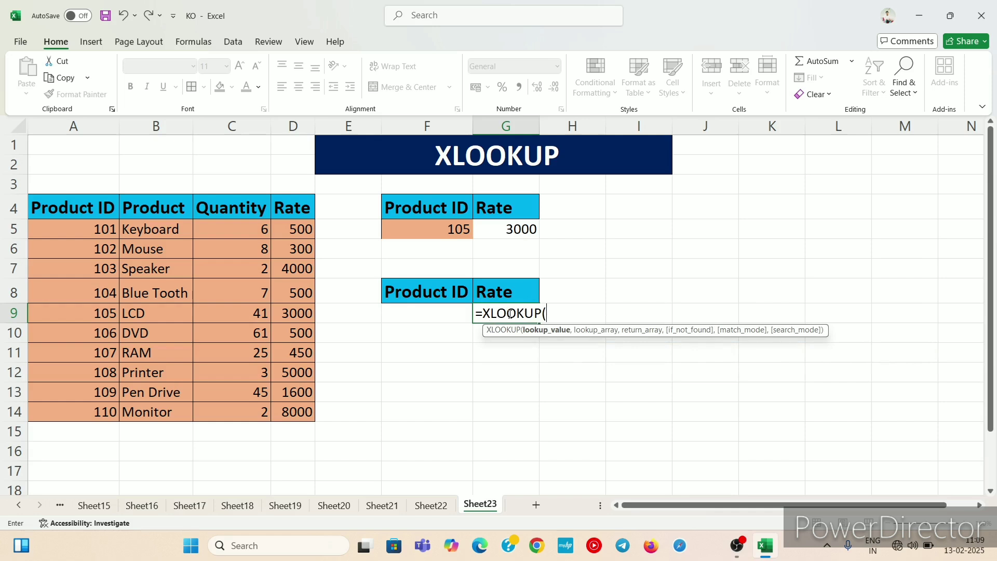
{"action": "left_click", "coordinate": [405, 316]}
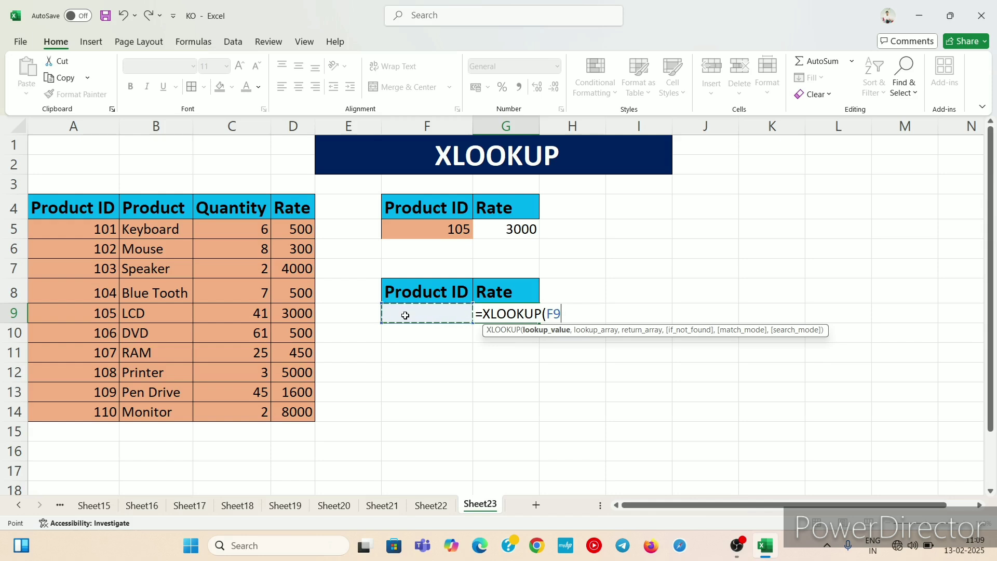
{"action": "type", "text": ","}
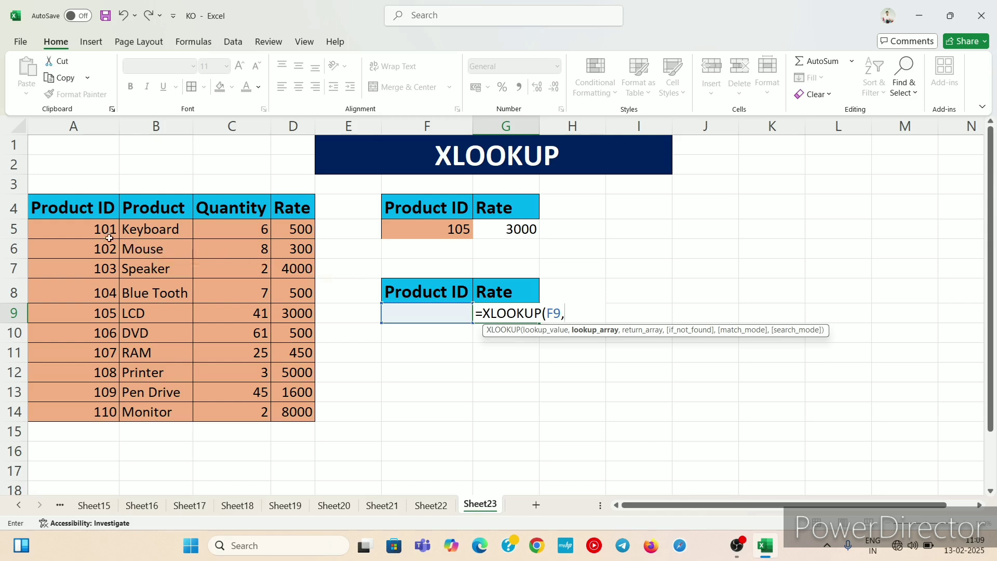
- Try completing the XLOOKUP formula in G9 with lookup array A5:A14 and return array D4:D14
{"action": "left_click", "coordinate": [53, 206]}
{"action": "left_click_drag", "start_coordinate": [53, 206], "coordinate": [62, 410]}
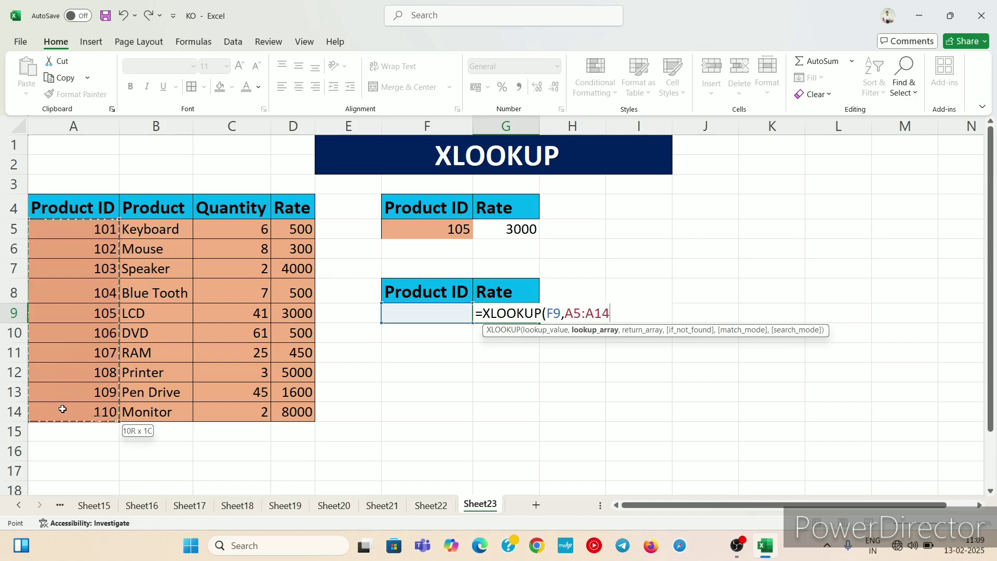
{"action": "type", "text": ","}
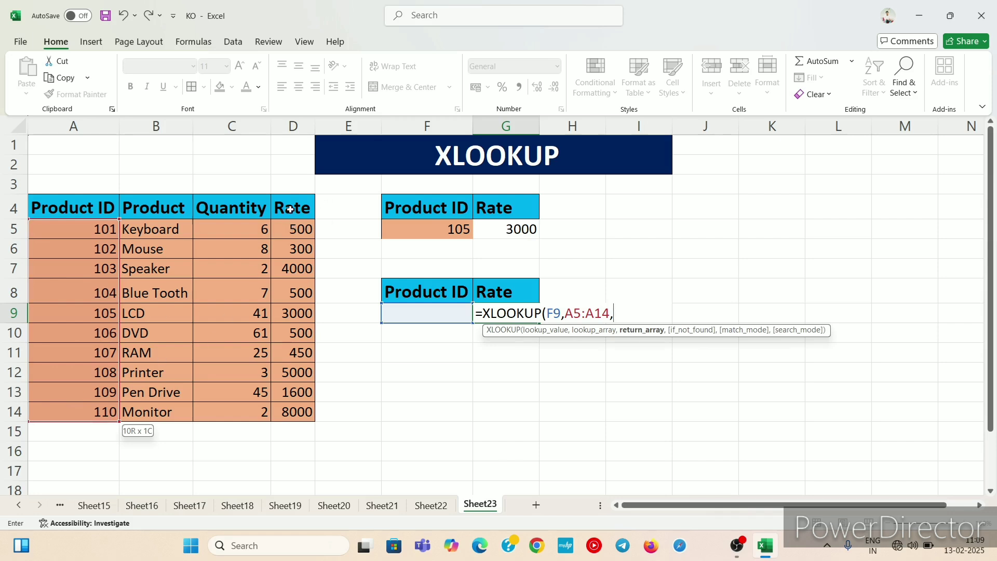
{"action": "left_click_drag", "start_coordinate": [291, 209], "coordinate": [281, 422]}
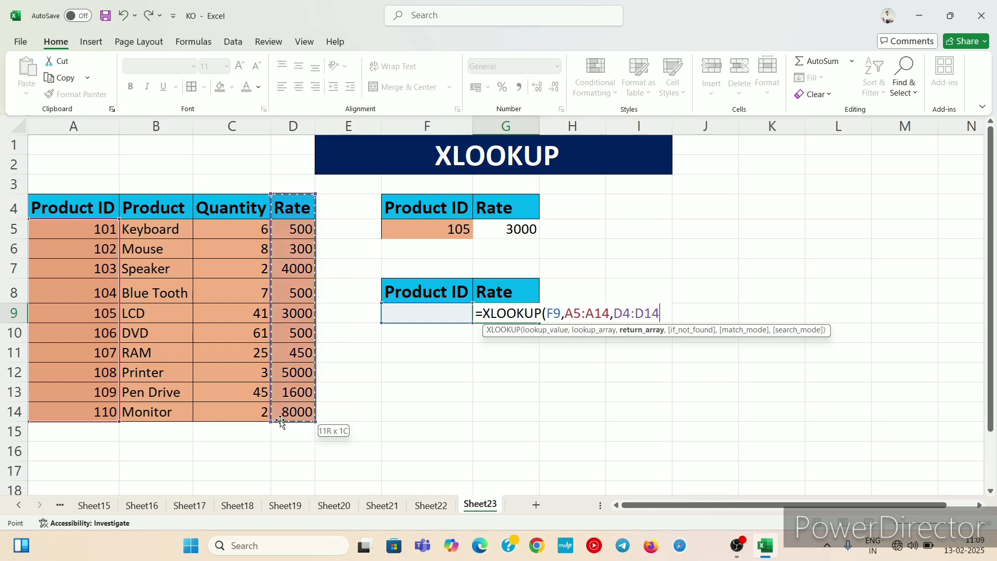
{"action": "type", "text": ")"}
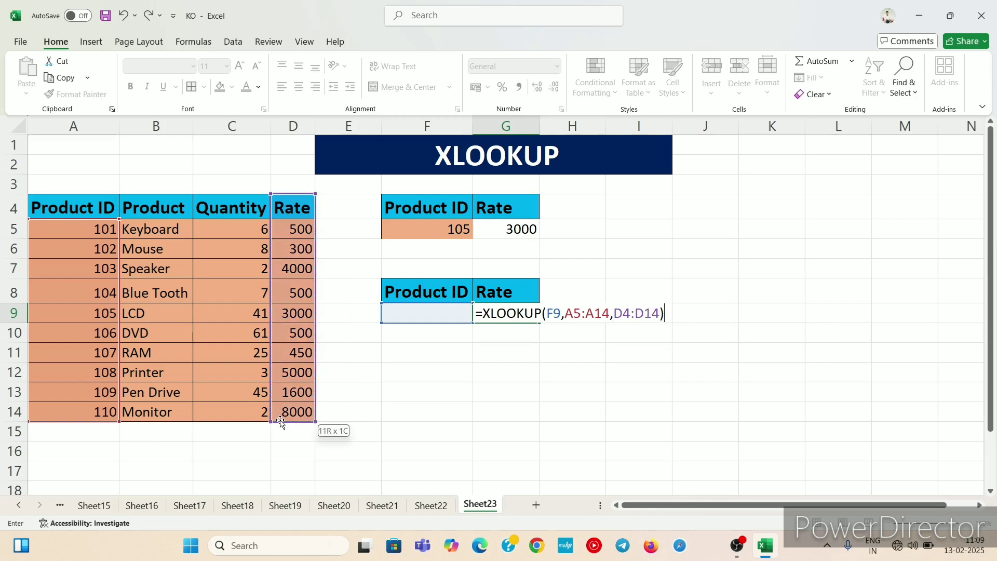
{"action": "key", "text": "Return"}
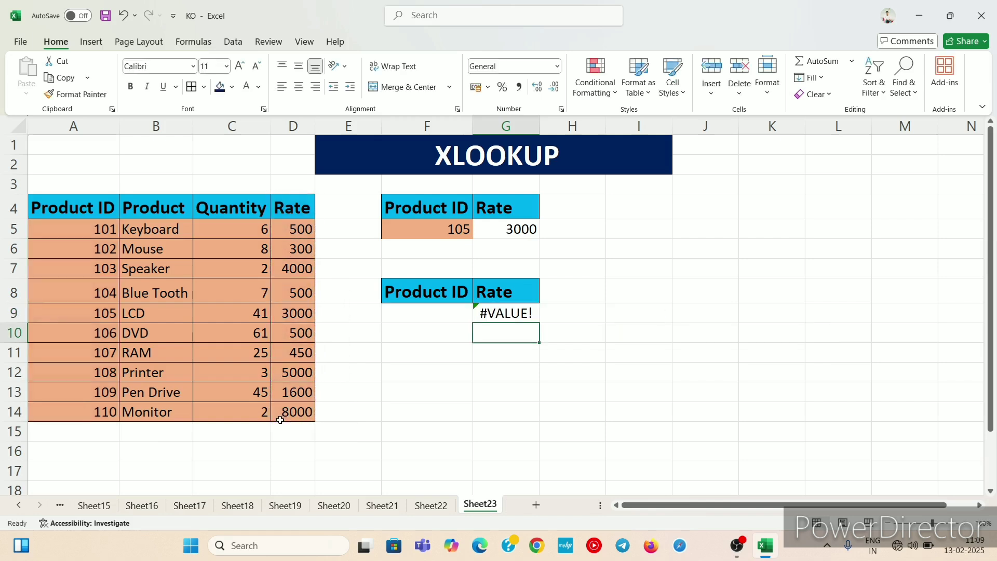
- Enter product ID 104 in F9 as the lookup value for the XLOOKUP formula
{"action": "left_click", "coordinate": [514, 313]}
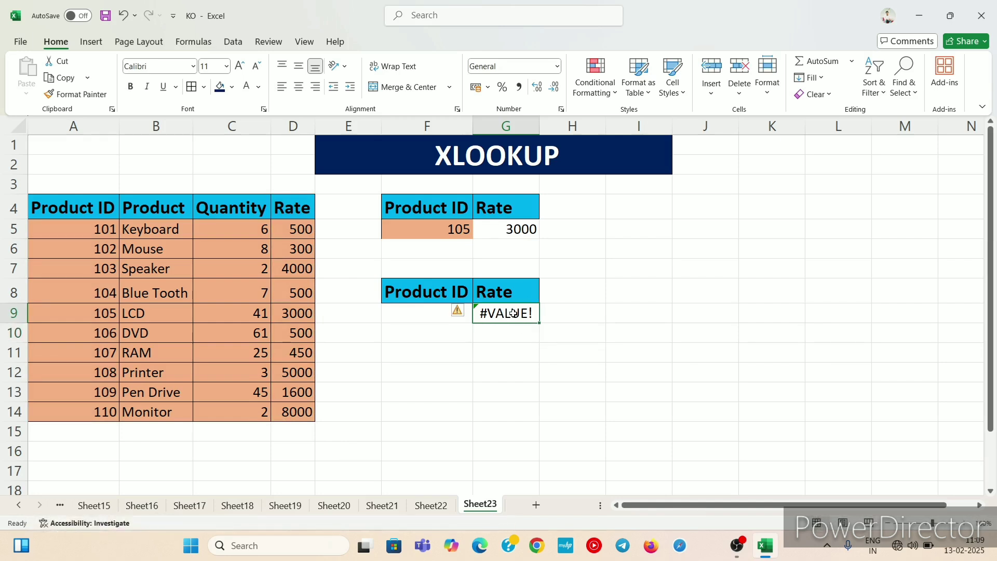
{"action": "left_click", "coordinate": [435, 317]}
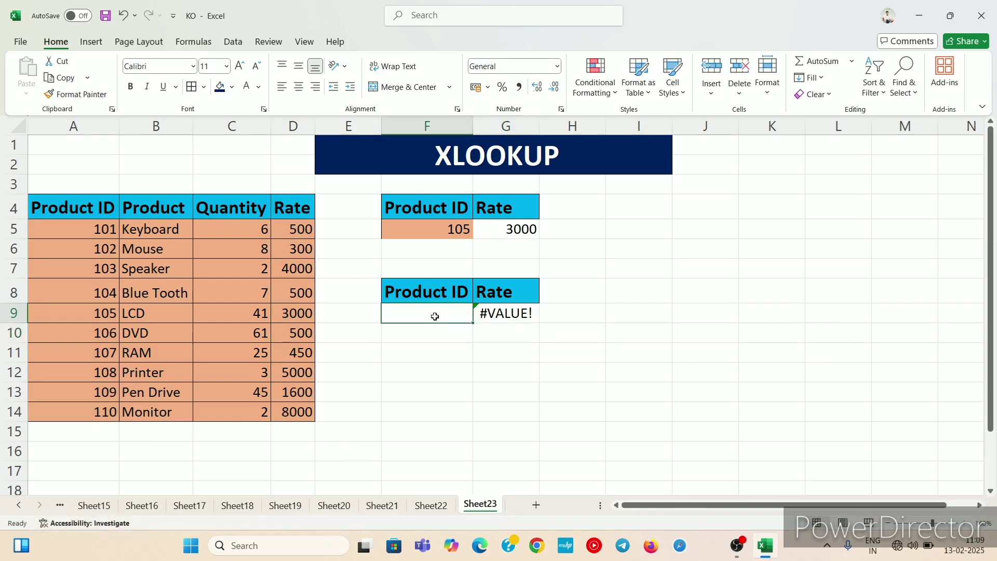
{"action": "type", "text": "1"}
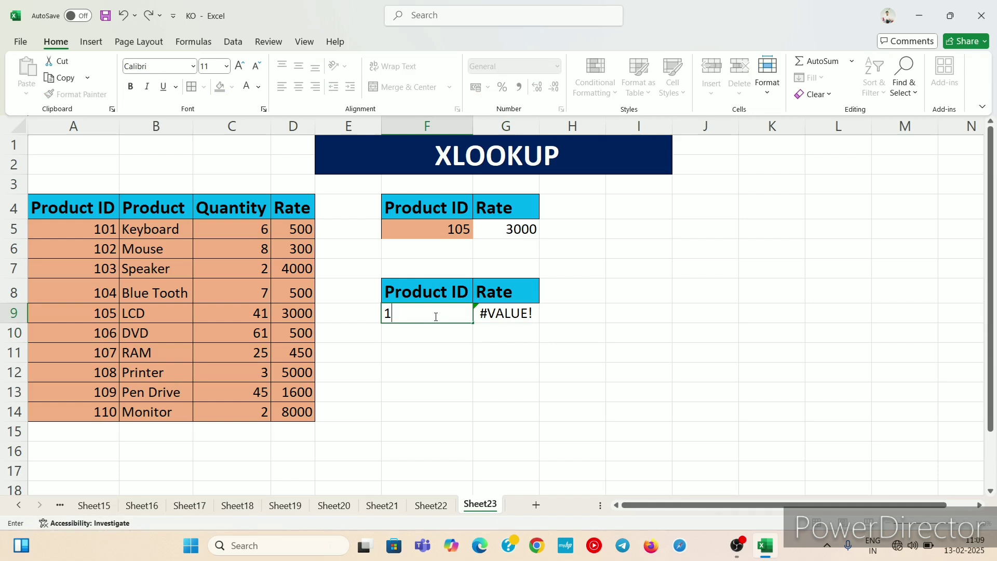
{"action": "type", "text": "04"}
{"action": "left_click", "coordinate": [499, 336]}
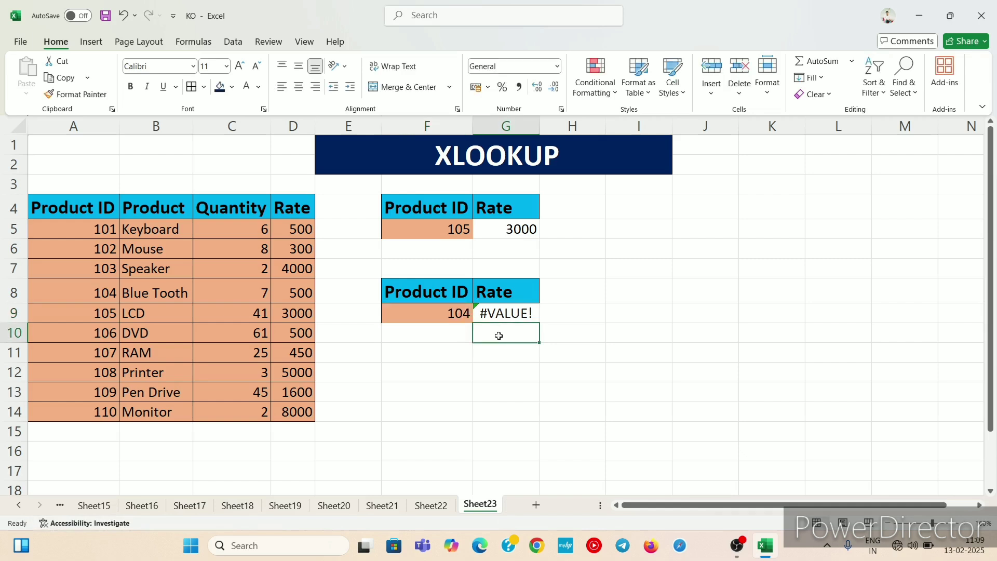
{"action": "left_click", "coordinate": [509, 313]}
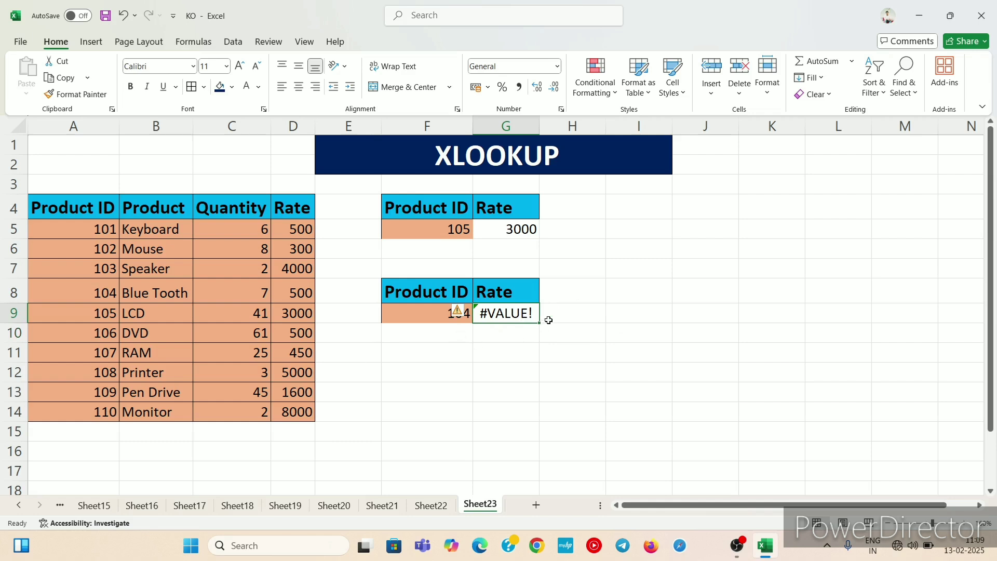
{"action": "left_click", "coordinate": [534, 330]}
{"action": "left_click", "coordinate": [515, 314]}
{"action": "double_click", "coordinate": [515, 314]}
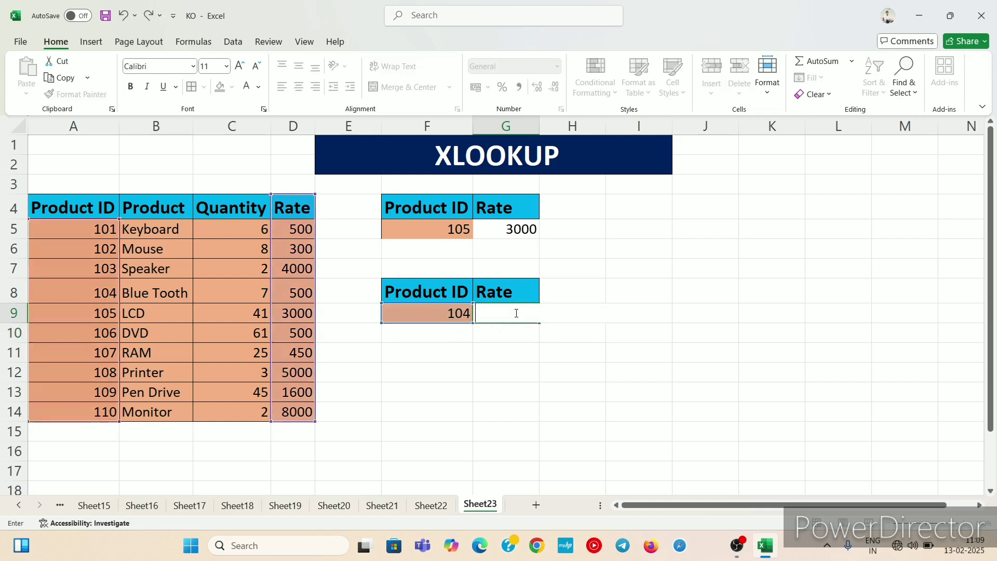
{"action": "left_click", "coordinate": [546, 374]}
- Replace the content of G9 with a new XLOOKUP formula that uses F9 as the lookup value
{"action": "left_click", "coordinate": [502, 314]}
{"action": "type", "text": "="}
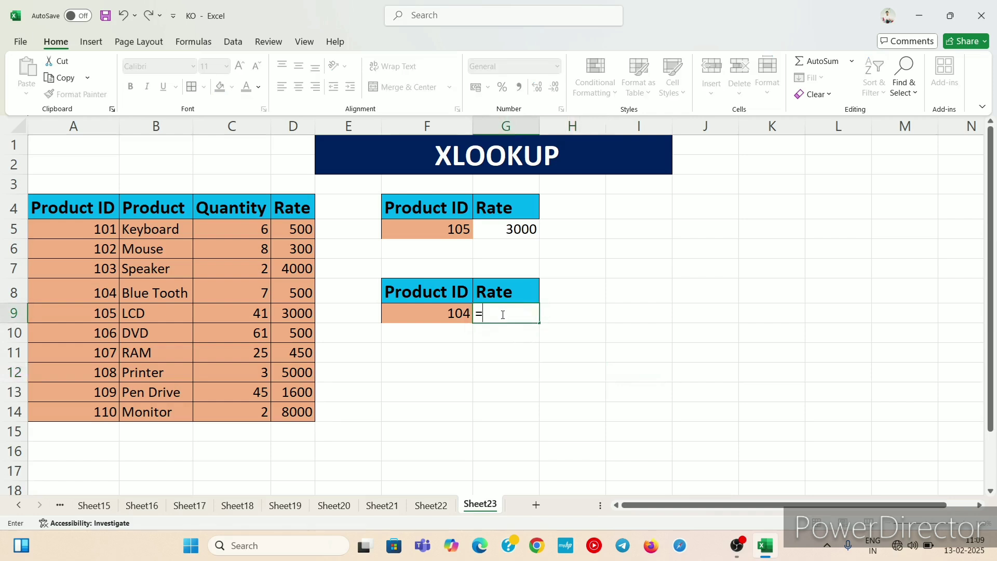
{"action": "type", "text": "XL"}
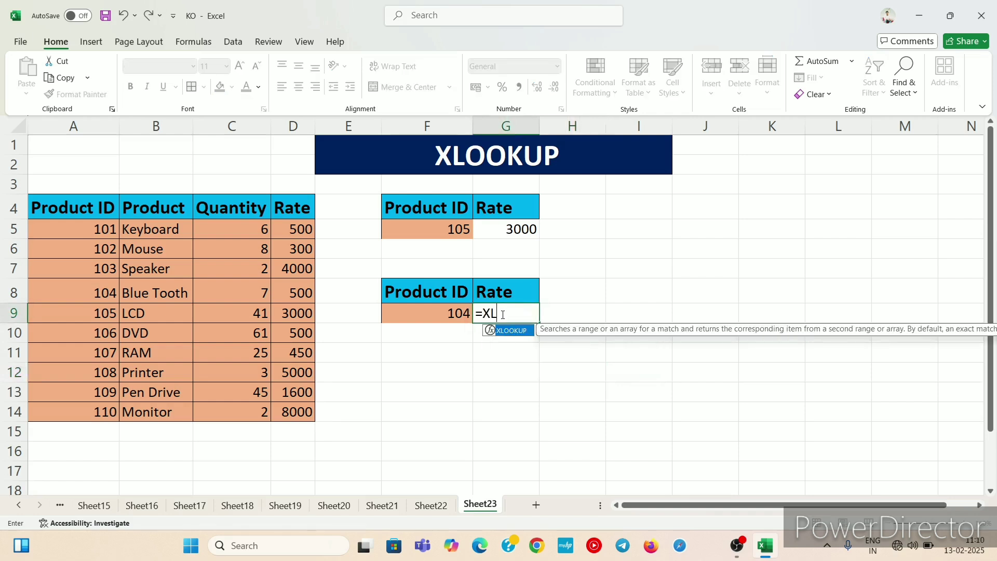
{"action": "key", "text": "Tab"}
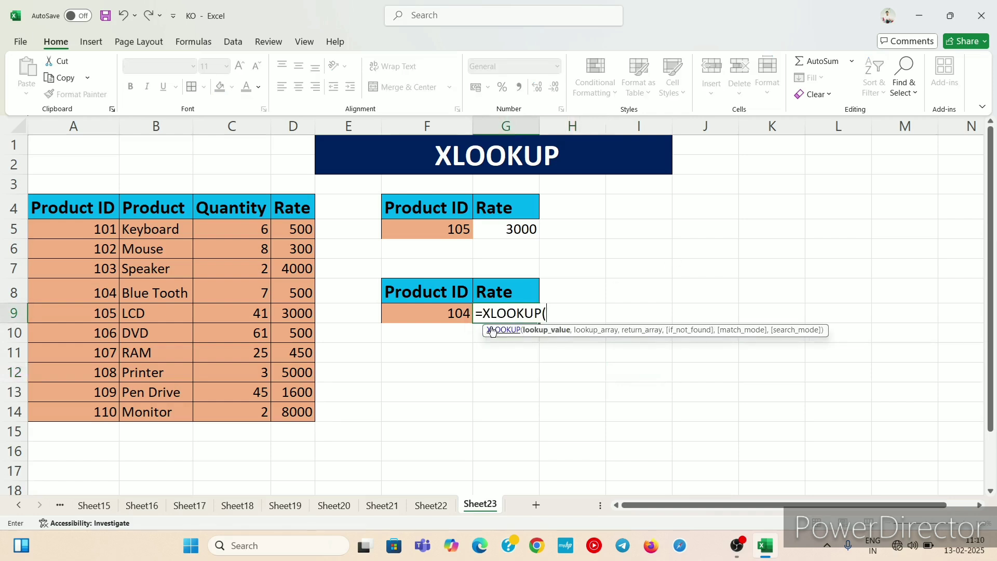
{"action": "left_click", "coordinate": [423, 308]}
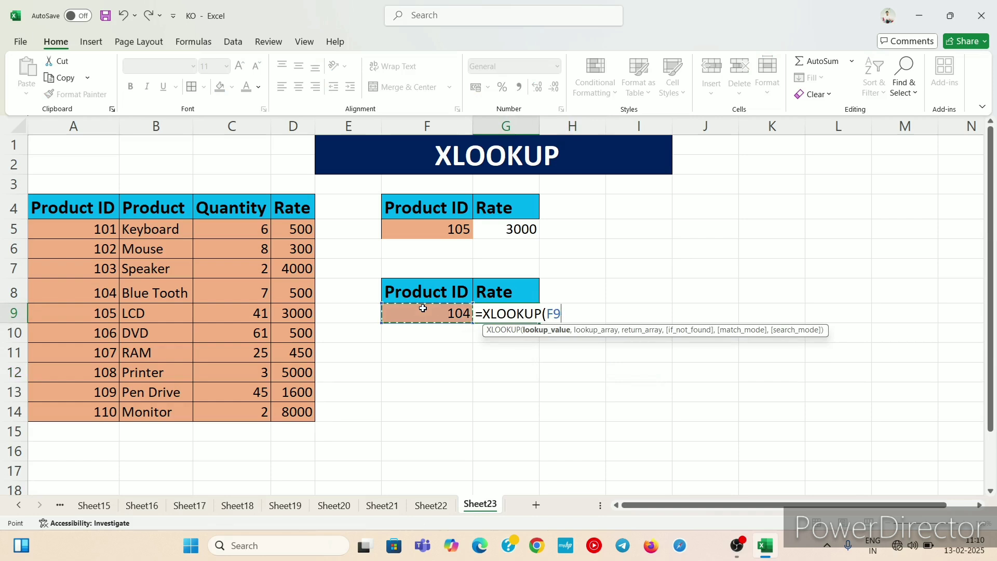
{"action": "type", "text": ","}
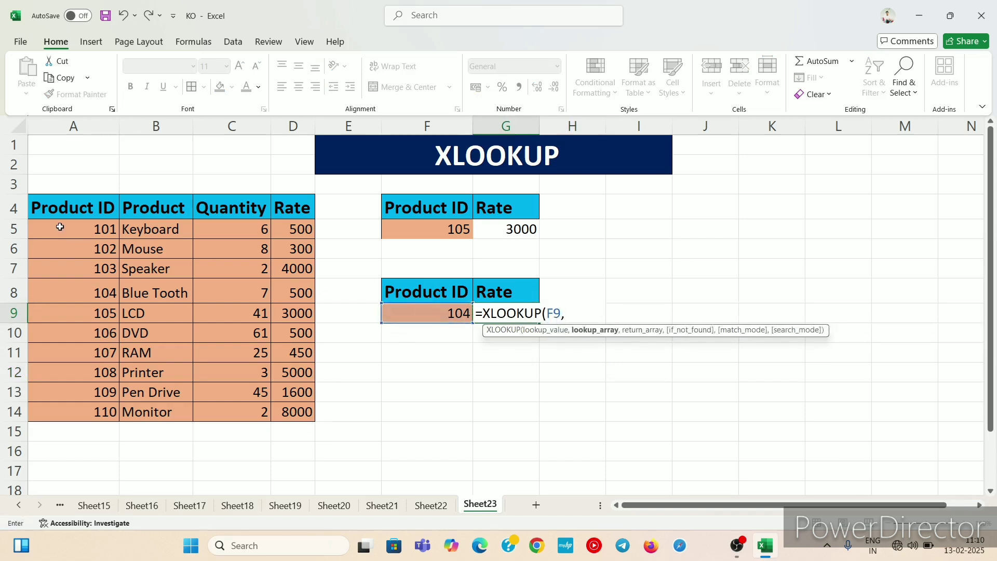
- Complete the XLOOKUP formula in G9 with lookup array A5:A14 and return array D5:D14
{"action": "left_click_drag", "start_coordinate": [61, 229], "coordinate": [84, 405]}
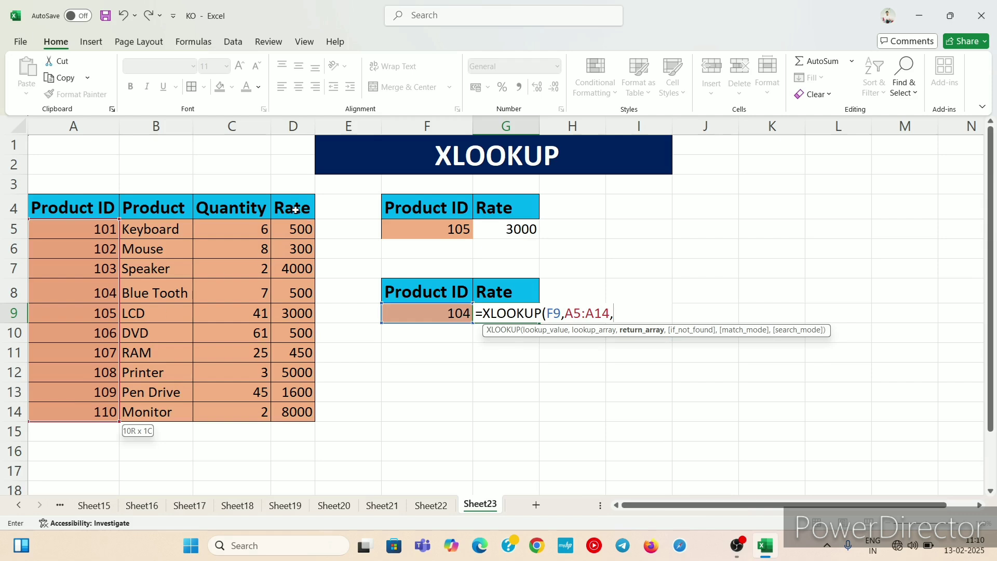
{"action": "left_click_drag", "start_coordinate": [296, 209], "coordinate": [297, 414]}
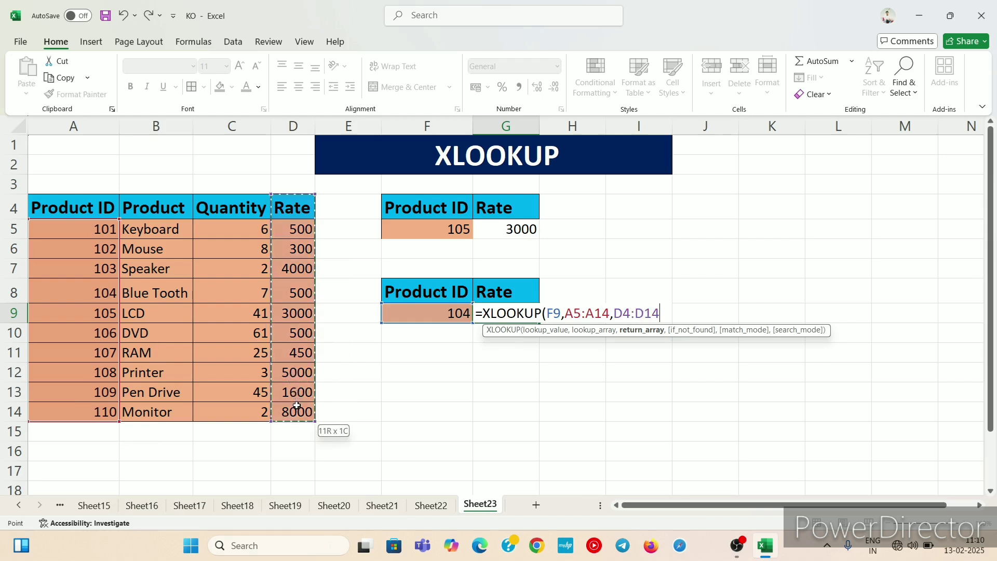
{"action": "left_click", "coordinate": [291, 228]}
{"action": "left_click_drag", "start_coordinate": [292, 228], "coordinate": [301, 409]}
{"action": "type", "text": ")"}
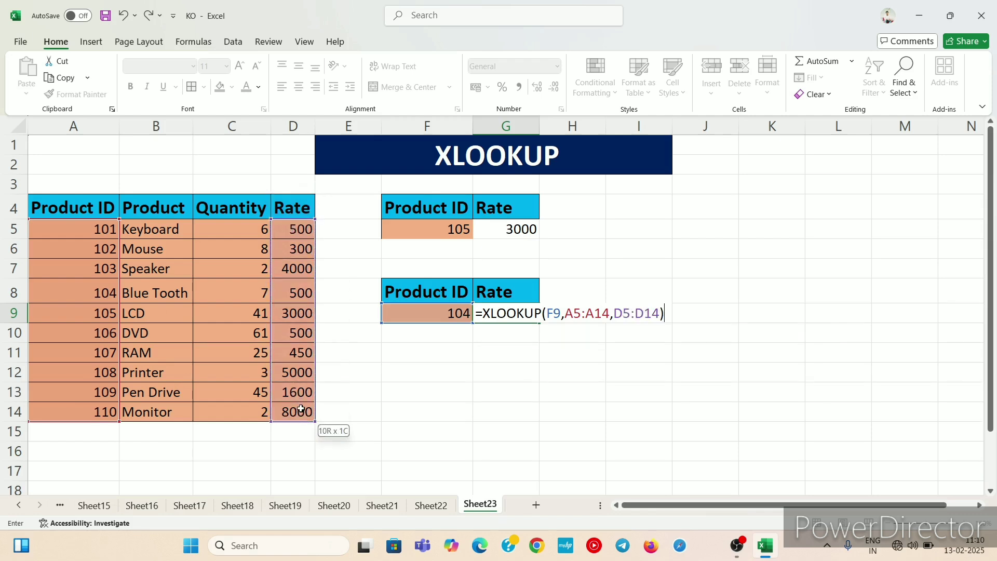
{"action": "key", "text": "Return"}
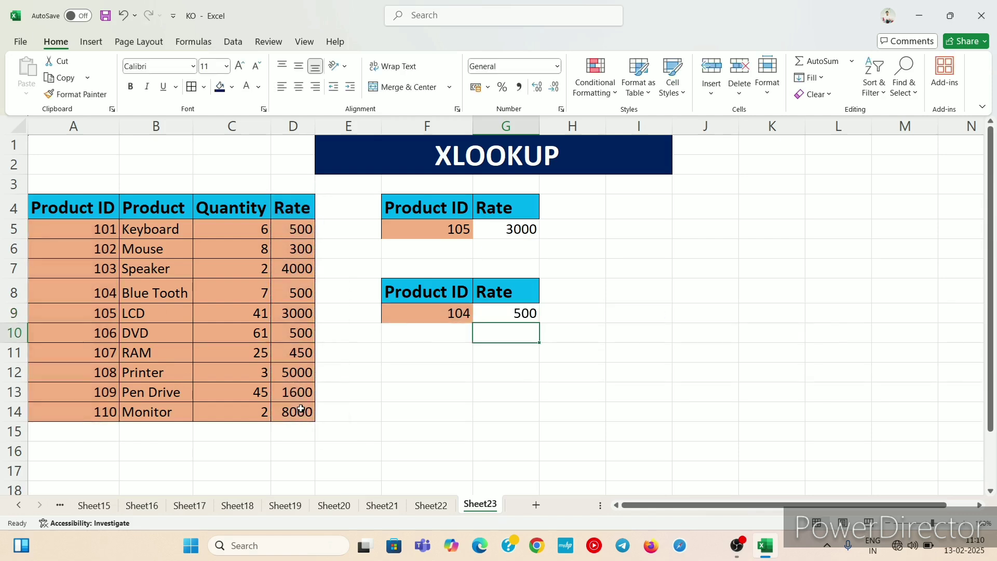
- Compare the rate returned in G9 with the rate of product 104 in the source table
{"action": "left_click", "coordinate": [466, 312]}
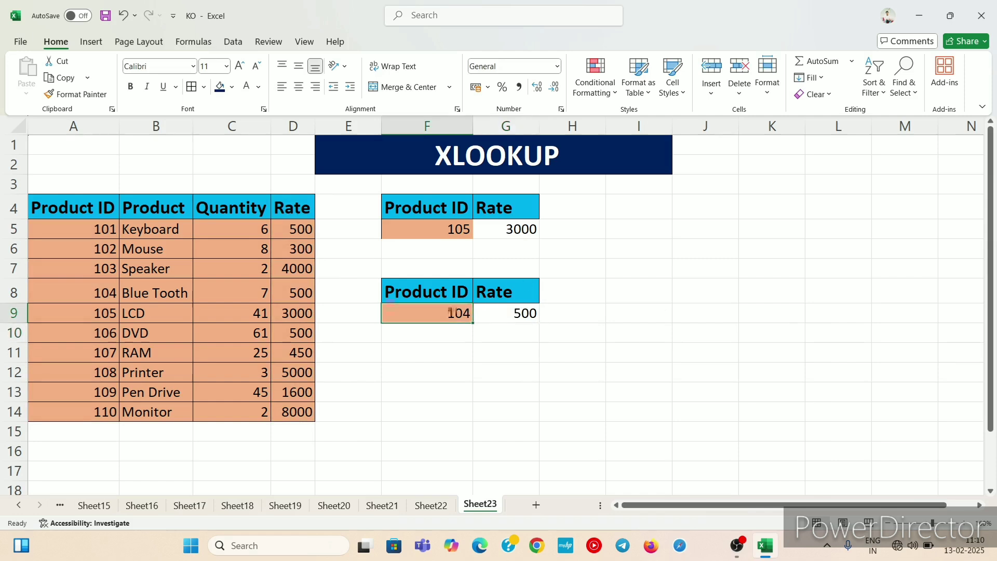
{"action": "left_click", "coordinate": [104, 288]}
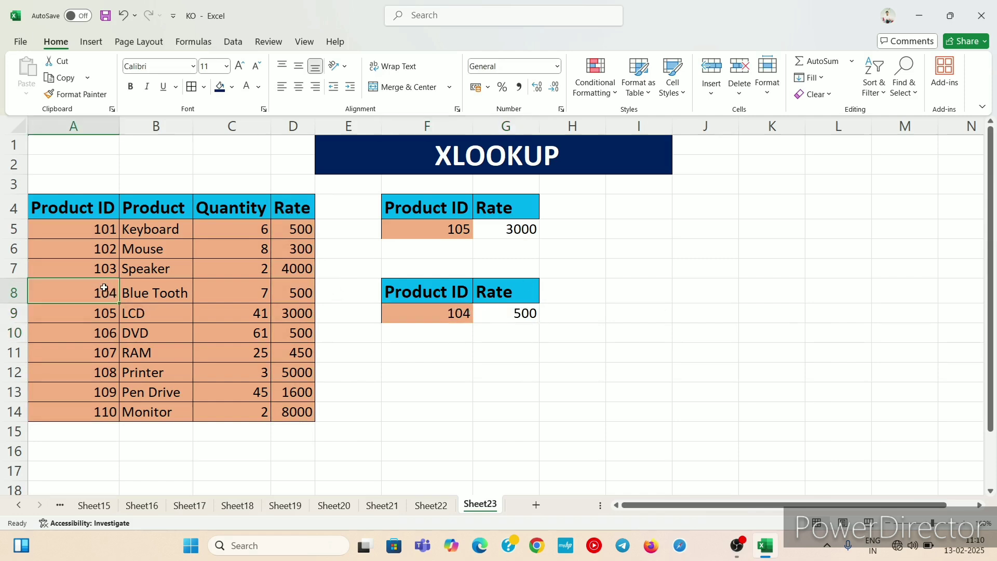
{"action": "left_click", "coordinate": [162, 295]}
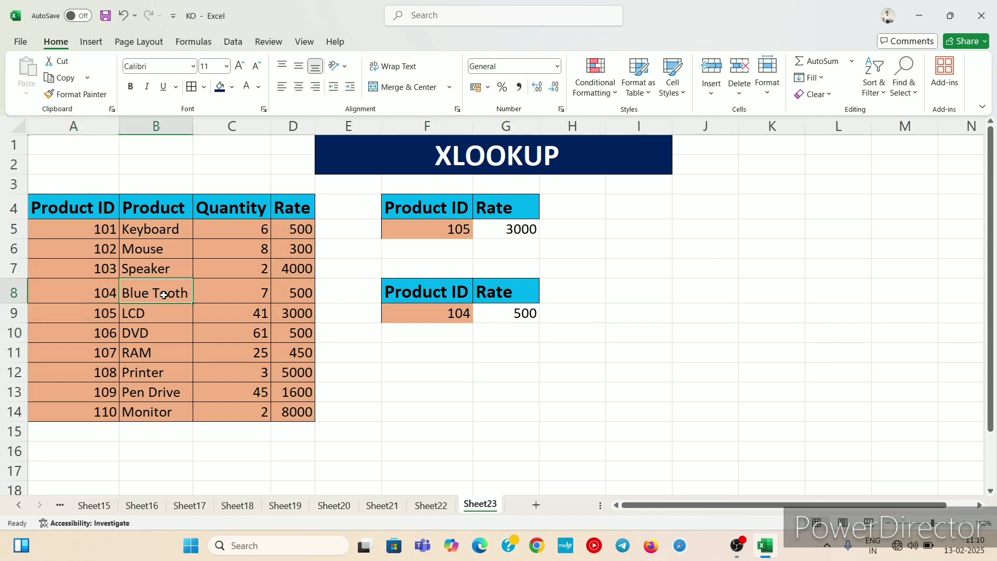
{"action": "left_click", "coordinate": [300, 288]}
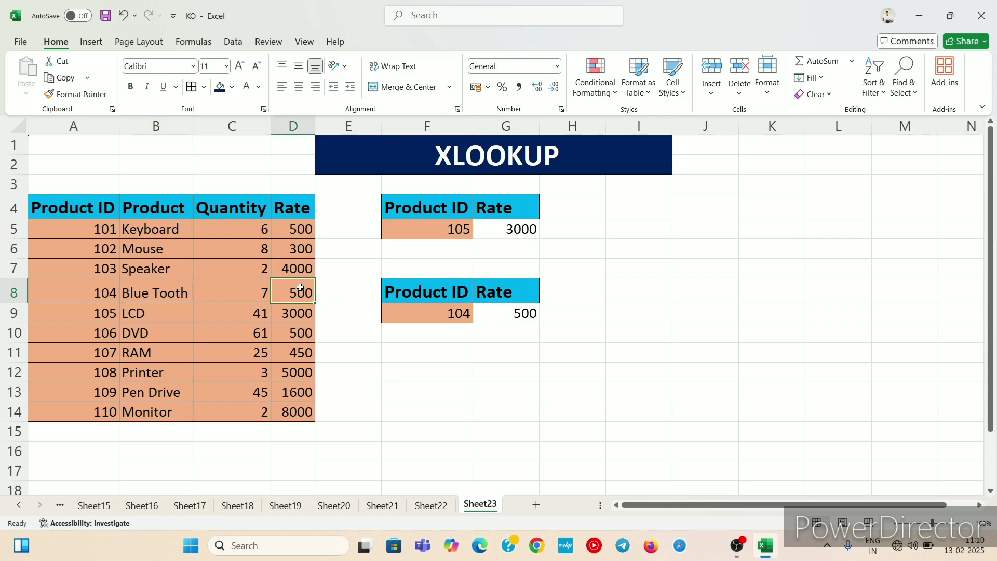
{"action": "left_click", "coordinate": [517, 311]}
{"action": "left_click", "coordinate": [596, 298]}
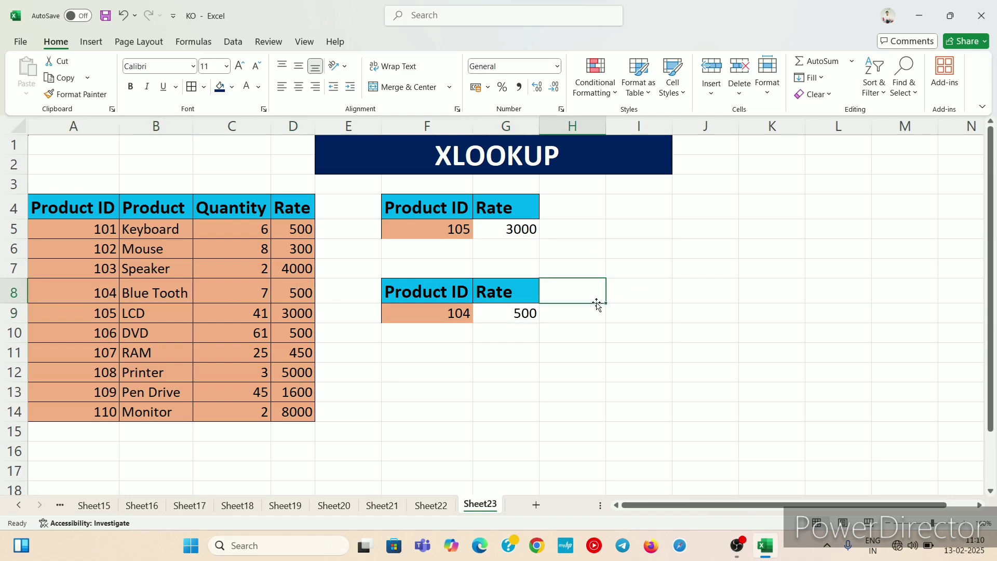
{"action": "left_click", "coordinate": [500, 314]}
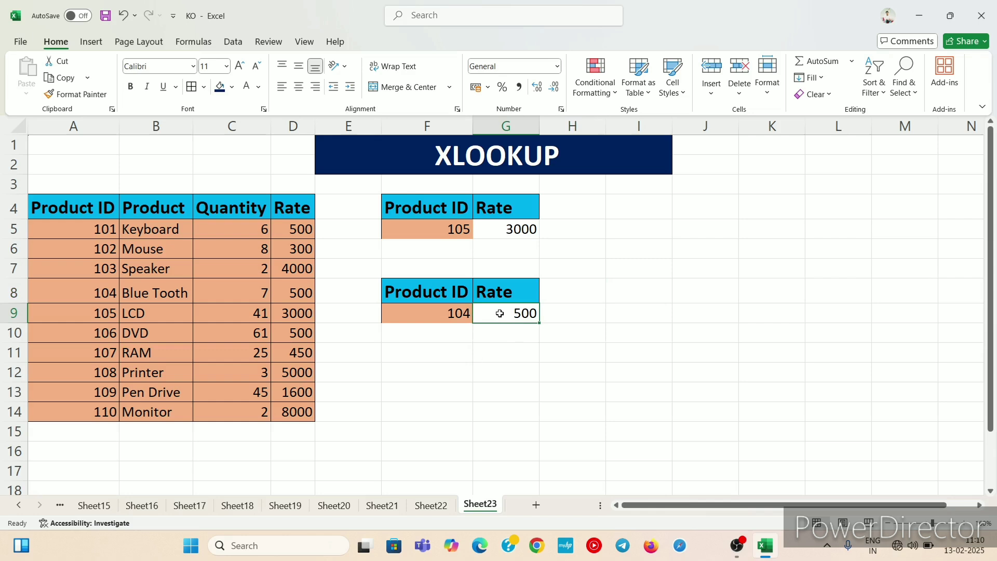
{"action": "left_click", "coordinate": [556, 338]}
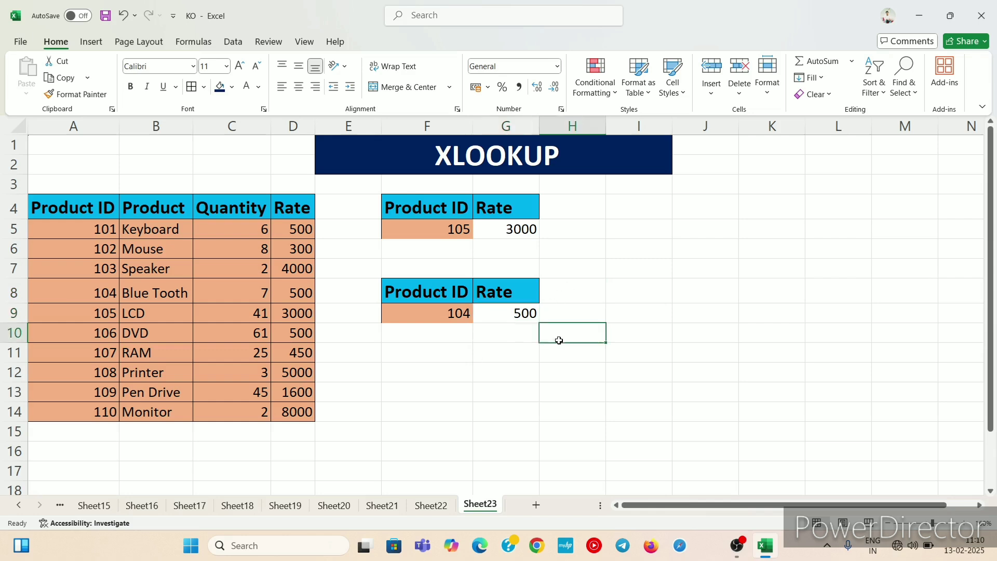
{"action": "left_click", "coordinate": [517, 313]}
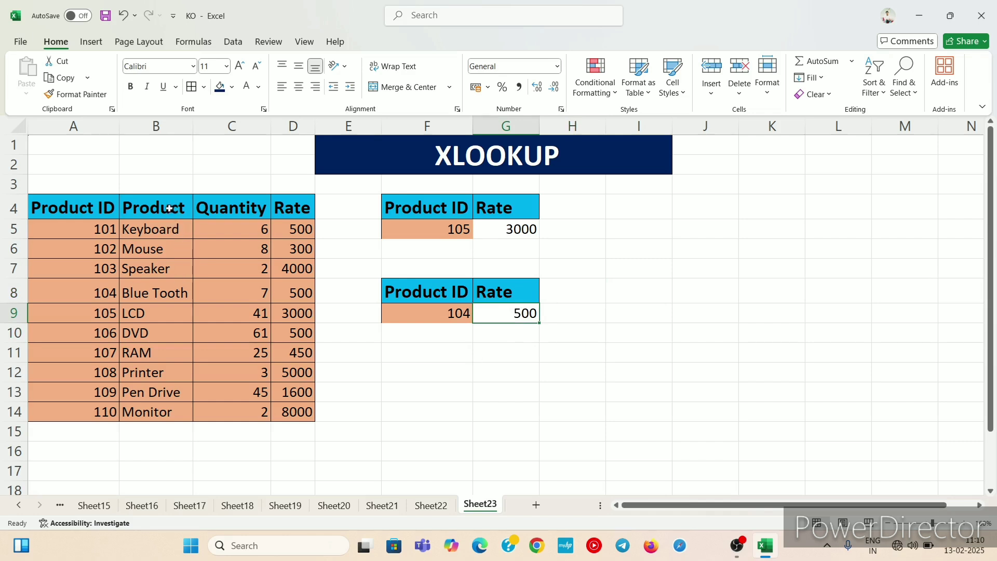
- Delete the Product column from the sheet to test how both lookup formulas react
{"action": "left_click_drag", "start_coordinate": [169, 209], "coordinate": [155, 409]}
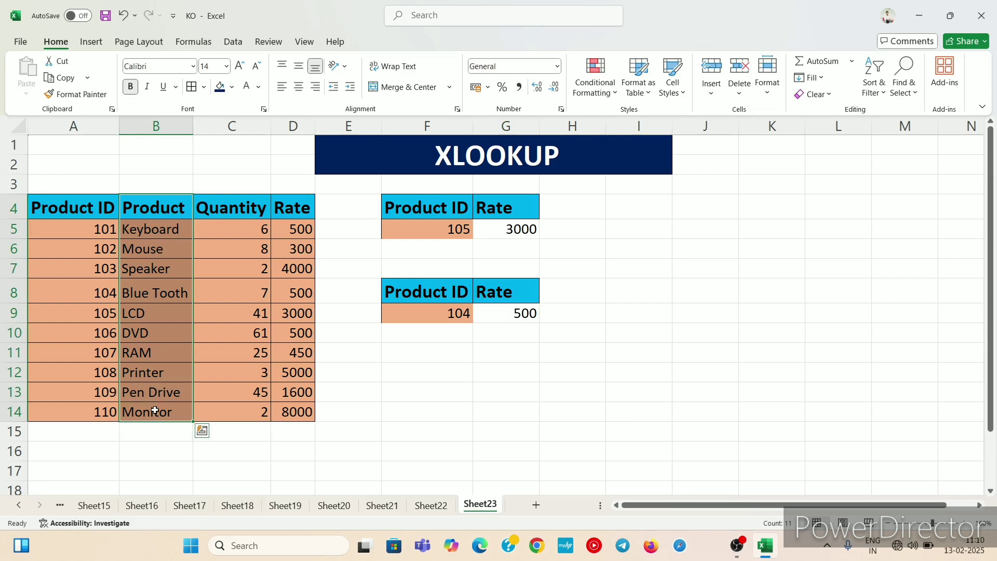
{"action": "left_click", "coordinate": [740, 95]}
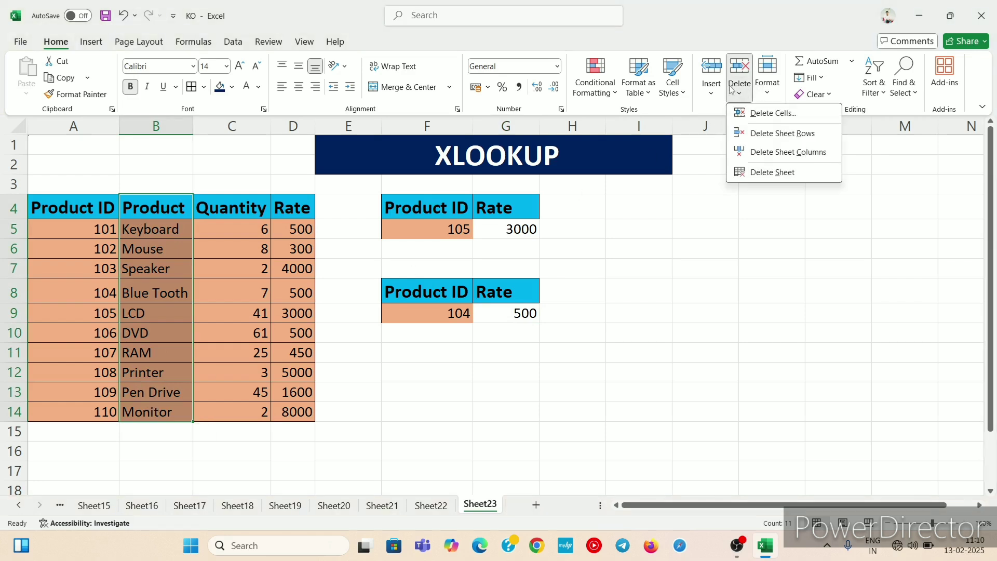
{"action": "left_click", "coordinate": [773, 152]}
{"action": "left_click", "coordinate": [532, 344]}
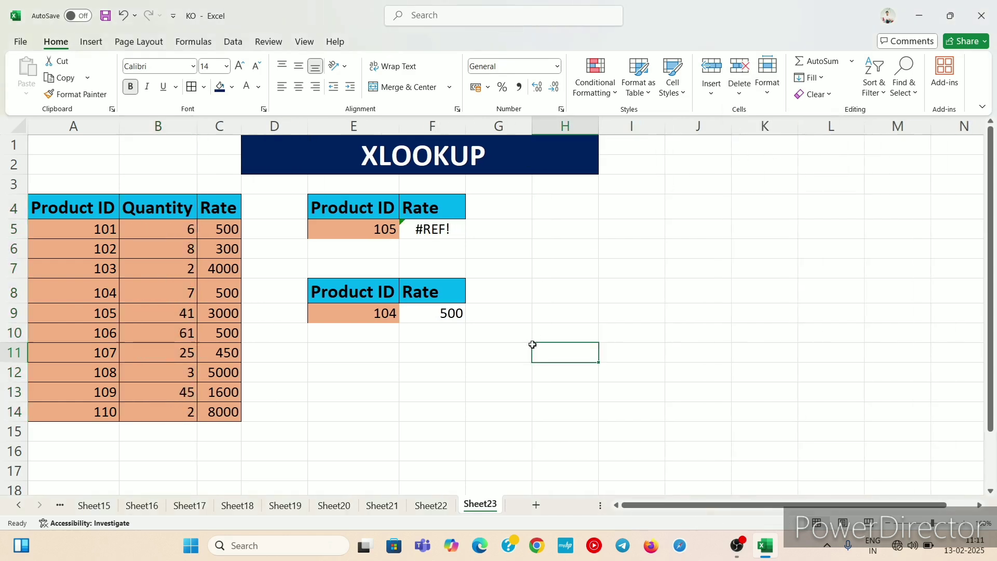
- Compare the VLOOKUP result in F5 with the XLOOKUP result in F9 after the column deletion
{"action": "left_click", "coordinate": [434, 346]}
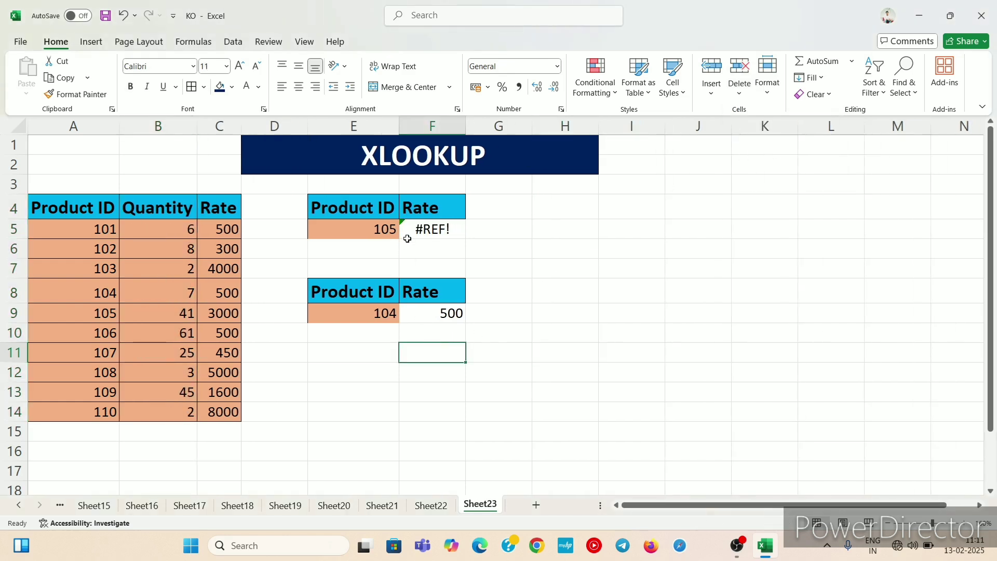
{"action": "left_click", "coordinate": [408, 237]}
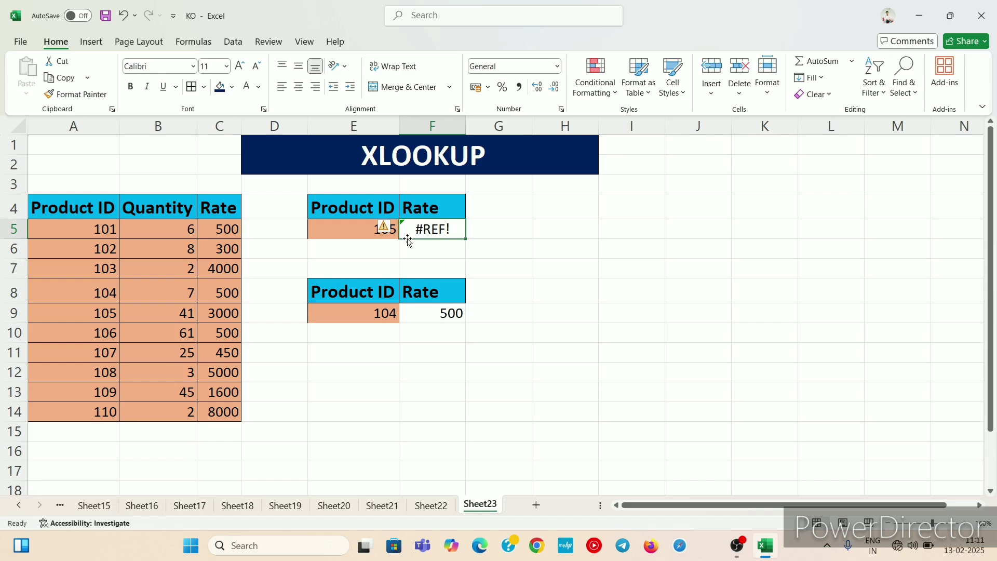
{"action": "left_click", "coordinate": [467, 255]}
{"action": "left_click", "coordinate": [439, 235]}
{"action": "left_click", "coordinate": [424, 315]}
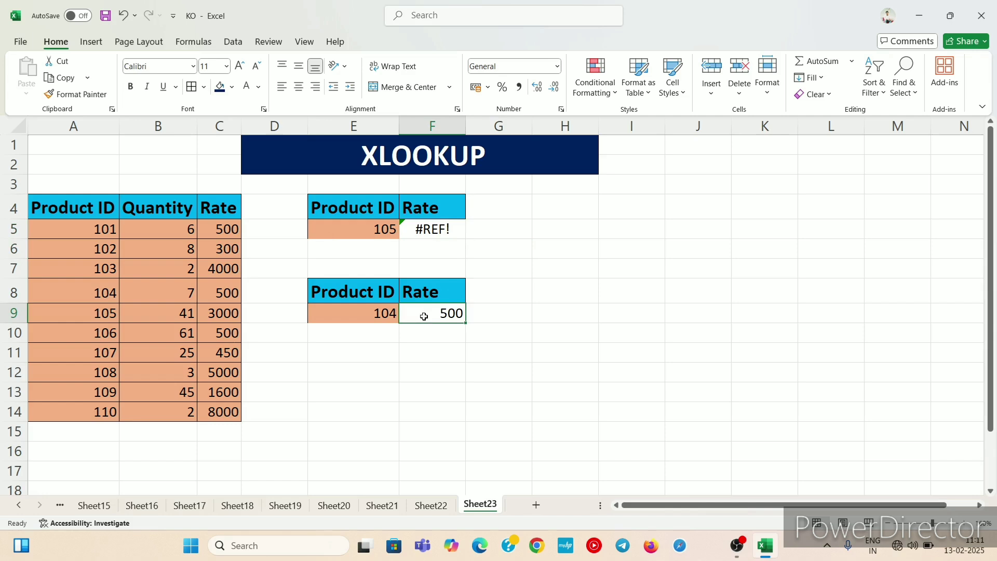
{"action": "left_click", "coordinate": [395, 334]}
{"action": "left_click", "coordinate": [454, 318]}
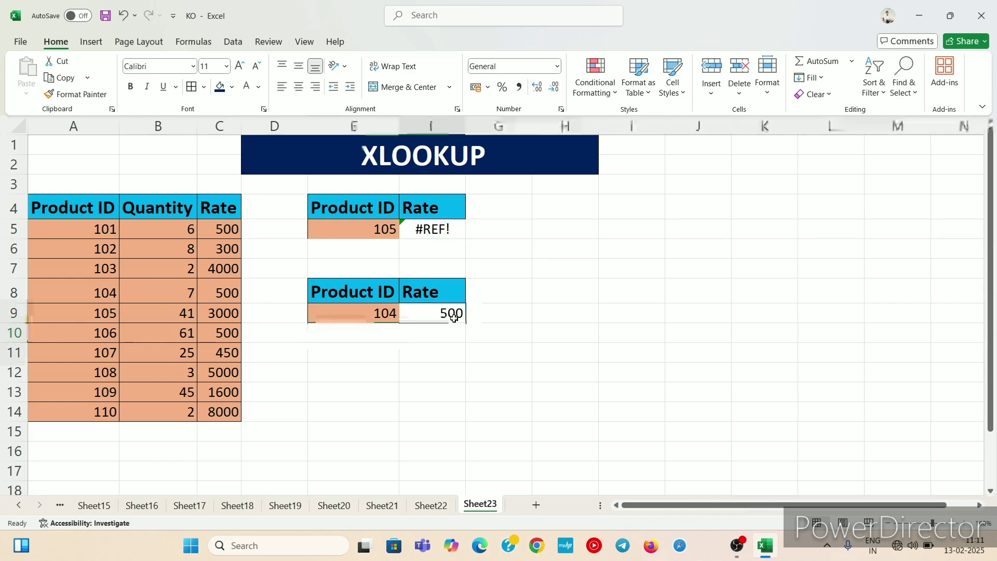
- Check the XLOOKUP rate for product 104 in F9 against the remaining columns of the source table
{"action": "left_click", "coordinate": [400, 331]}
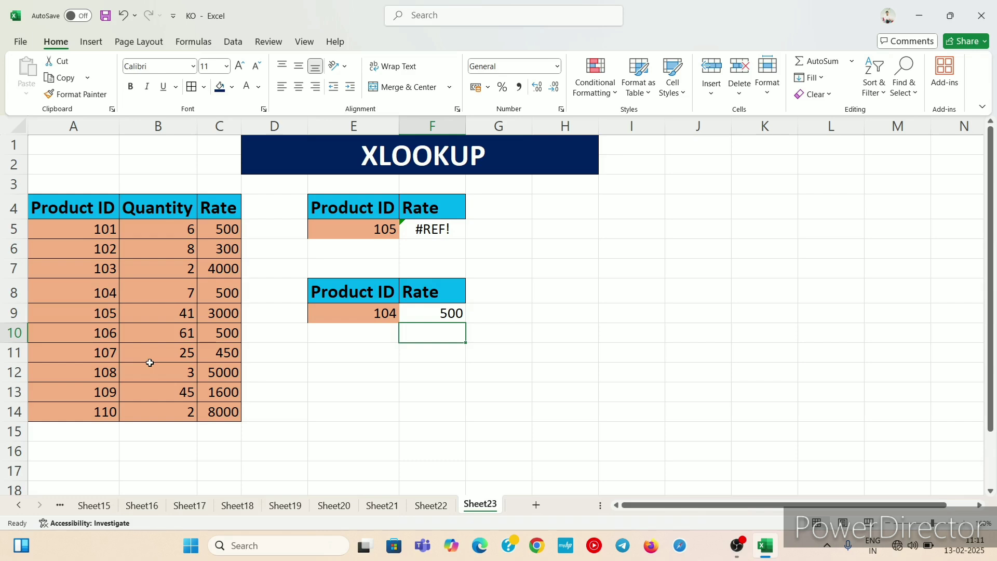
{"action": "left_click", "coordinate": [471, 365]}
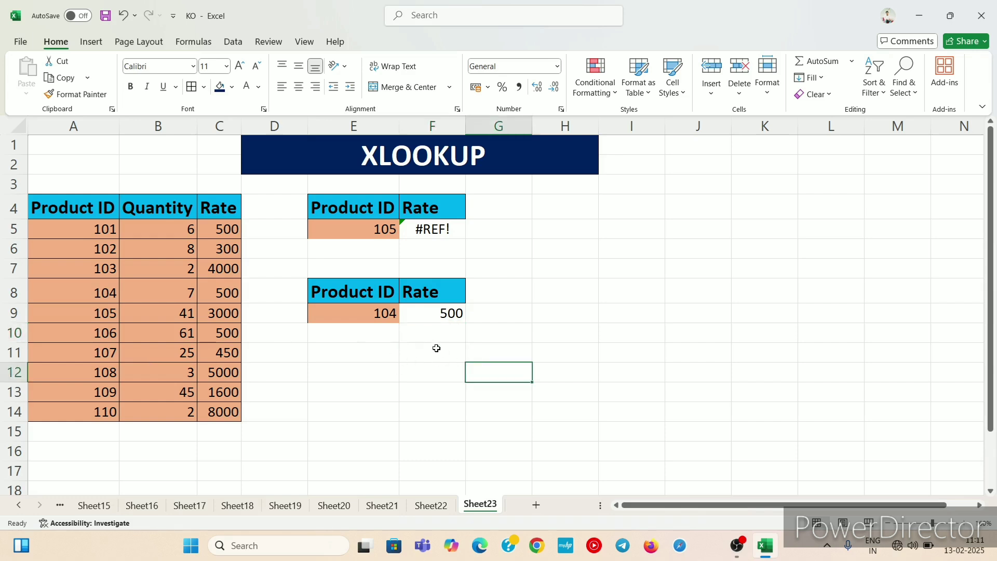
{"action": "left_click", "coordinate": [461, 313]}
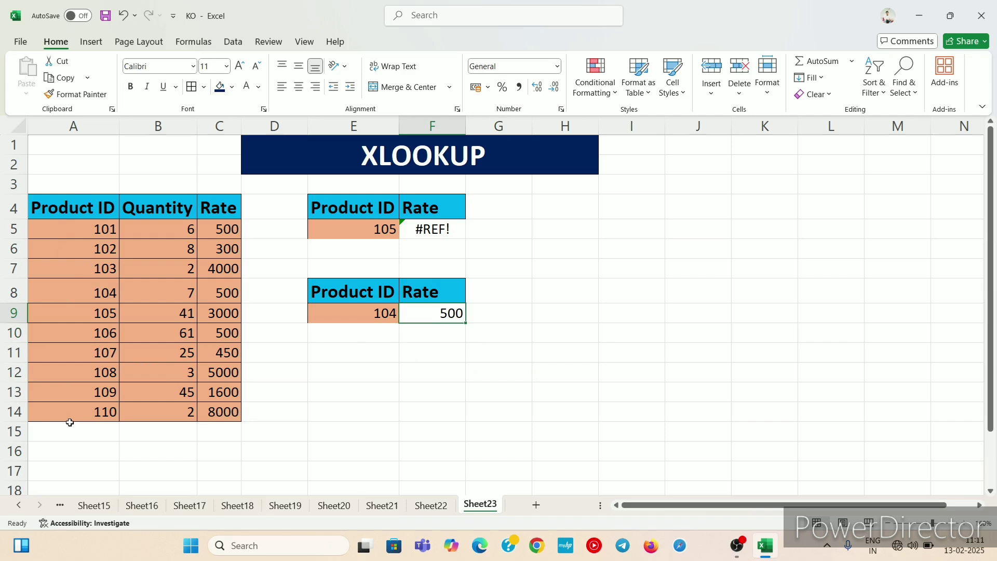
{"action": "left_click", "coordinate": [239, 277]}
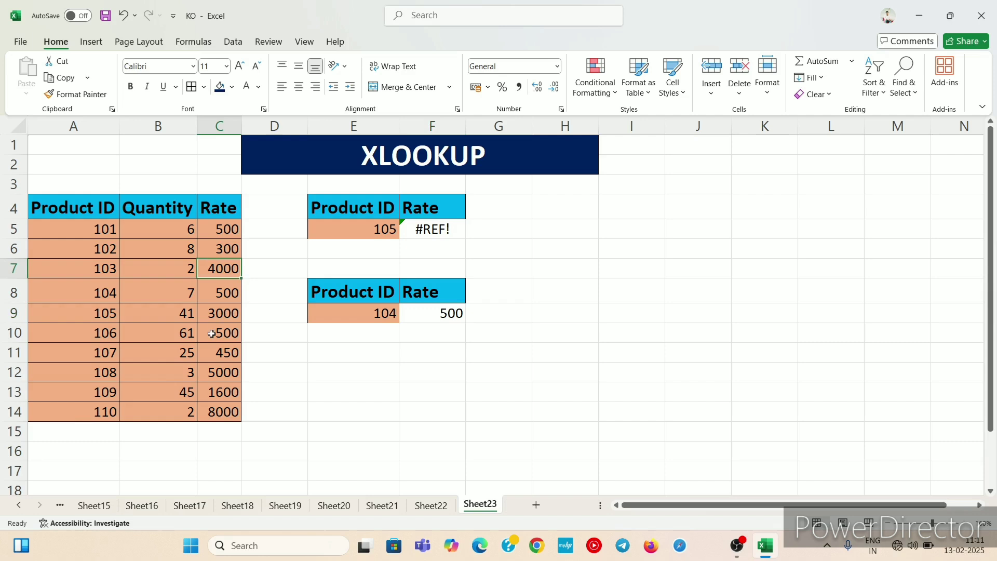
{"action": "left_click", "coordinate": [166, 270]}
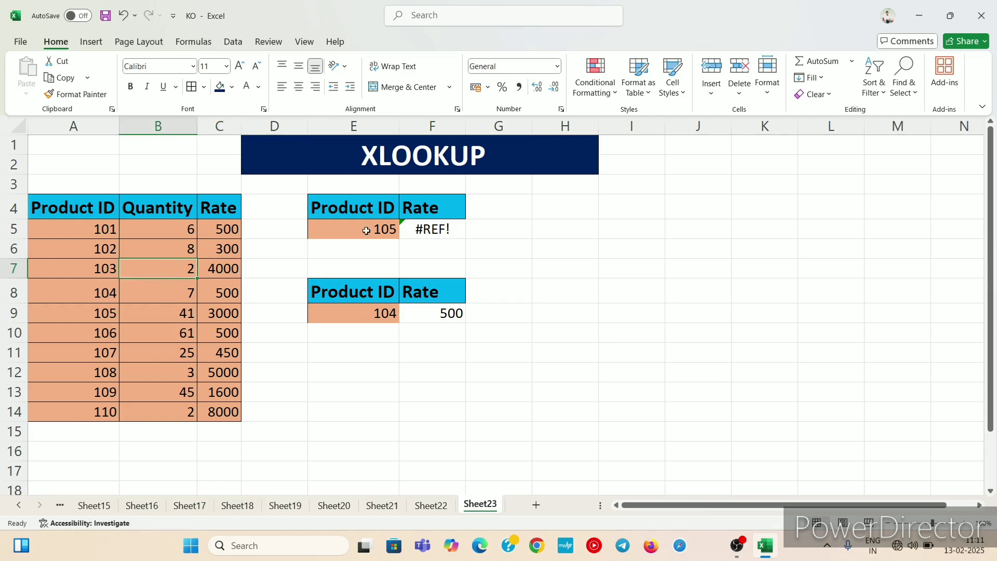
{"action": "left_click", "coordinate": [441, 310]}
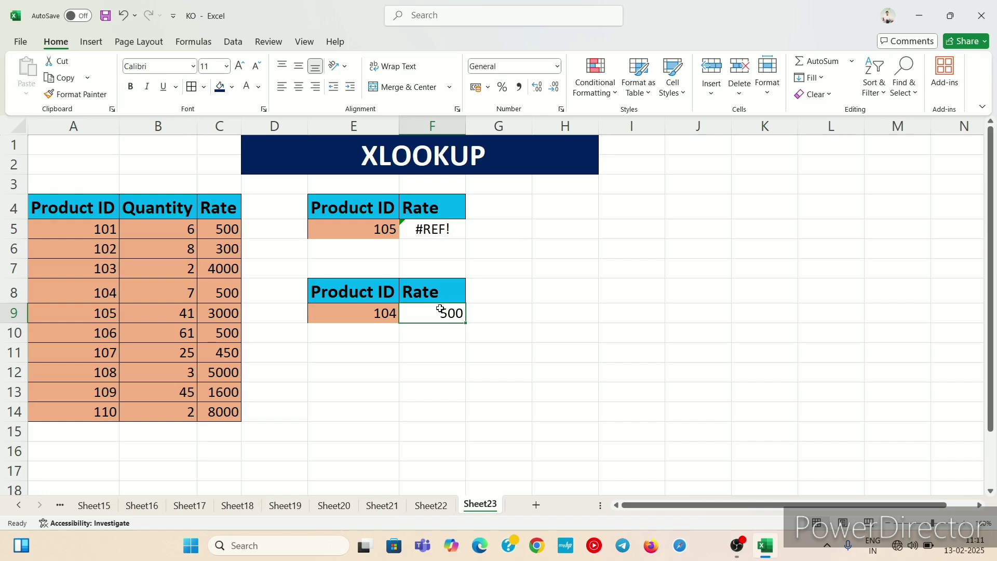
- Undo the Product column deletion, the XLOOKUP entries in G9 and the product ID entry in F9
{"action": "key", "text": "ctrl+z"}
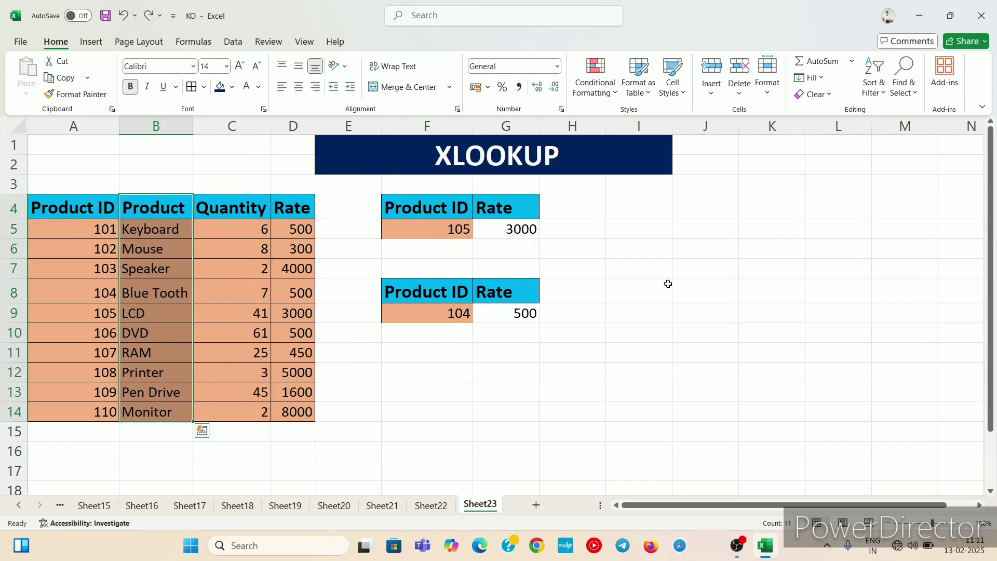
{"action": "key", "text": "ctrl+z"}
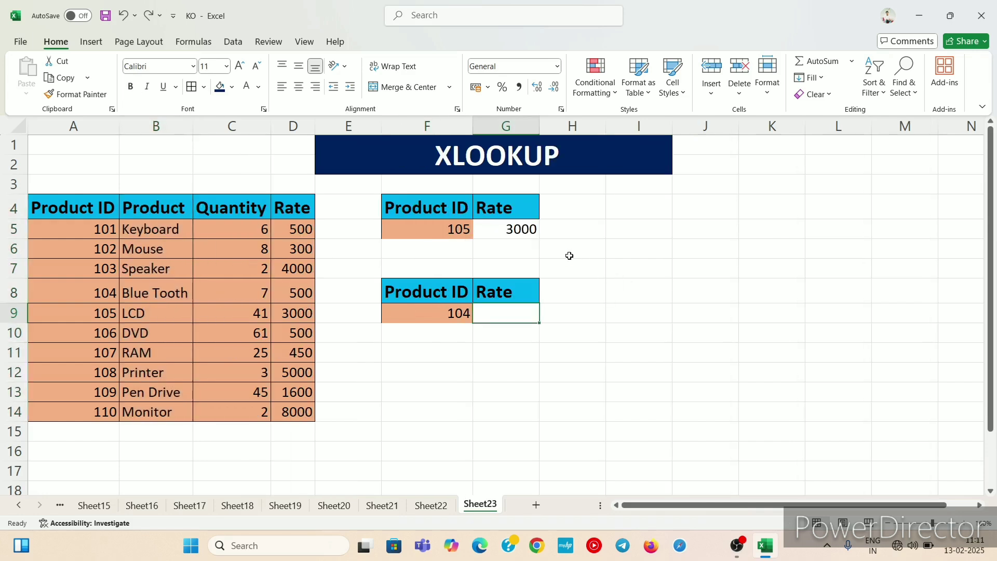
{"action": "key", "text": "ctrl+z"}
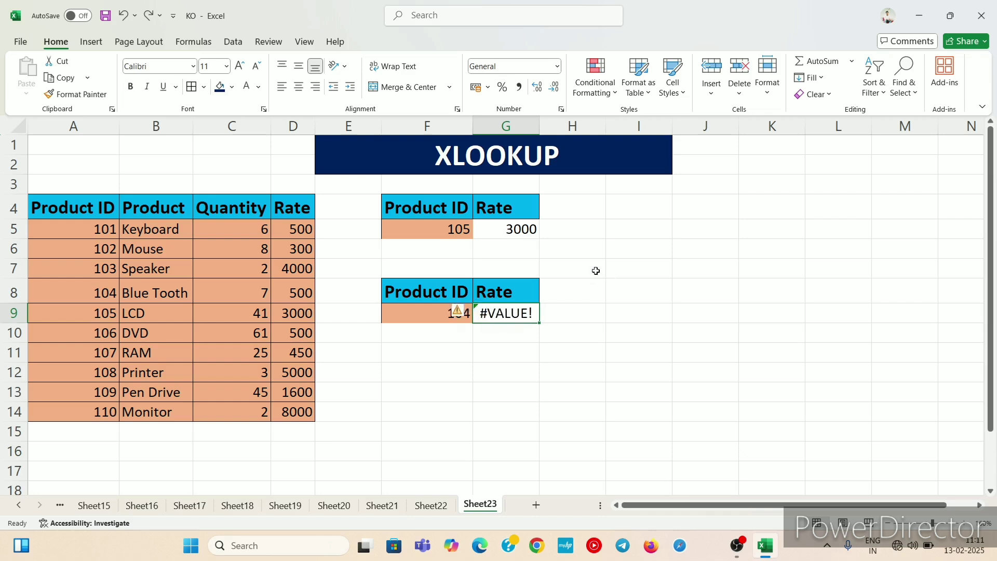
{"action": "key", "text": "ctrl+z"}
{"action": "key", "text": "ctrl+z"}
{"action": "key", "text": "ctrl+z"}
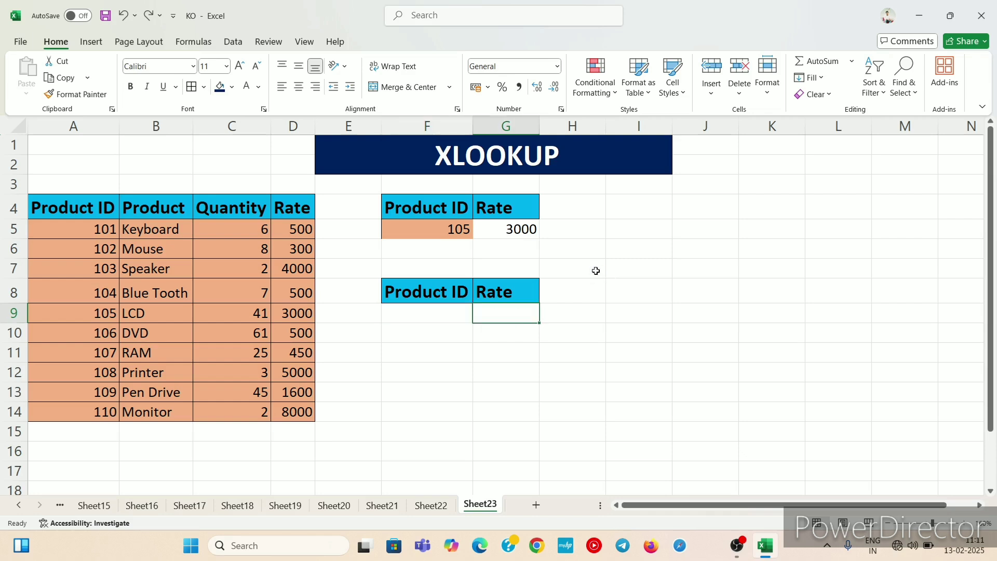
- Redo the undone entries to restore product ID 104 in F9 and the XLOOKUP formula in G9
{"action": "left_click", "coordinate": [574, 315]}
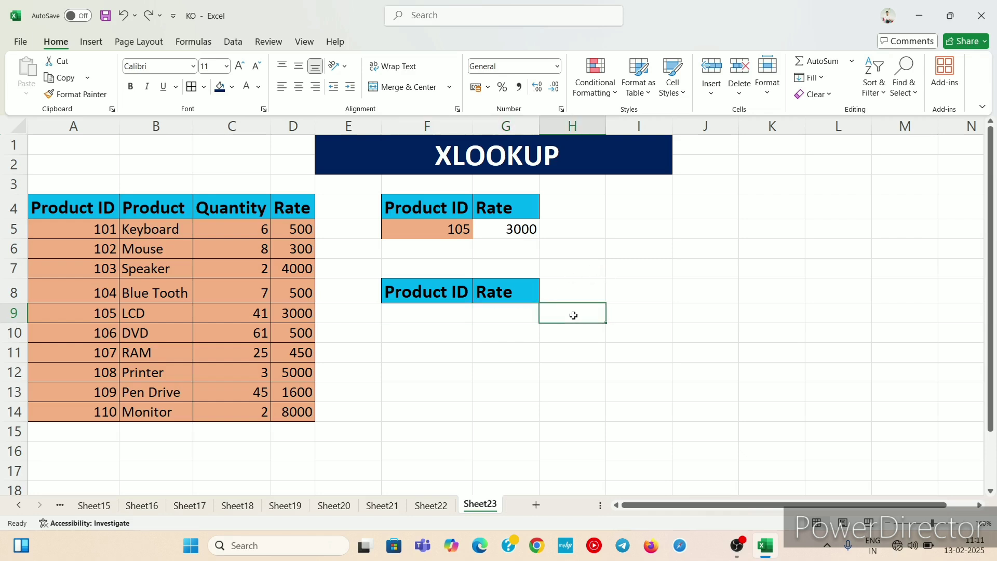
{"action": "key", "text": "ctrl+y"}
{"action": "key", "text": "ctrl+y"}
{"action": "key", "text": "ctrl+y"}
{"action": "key", "text": "ctrl+y"}
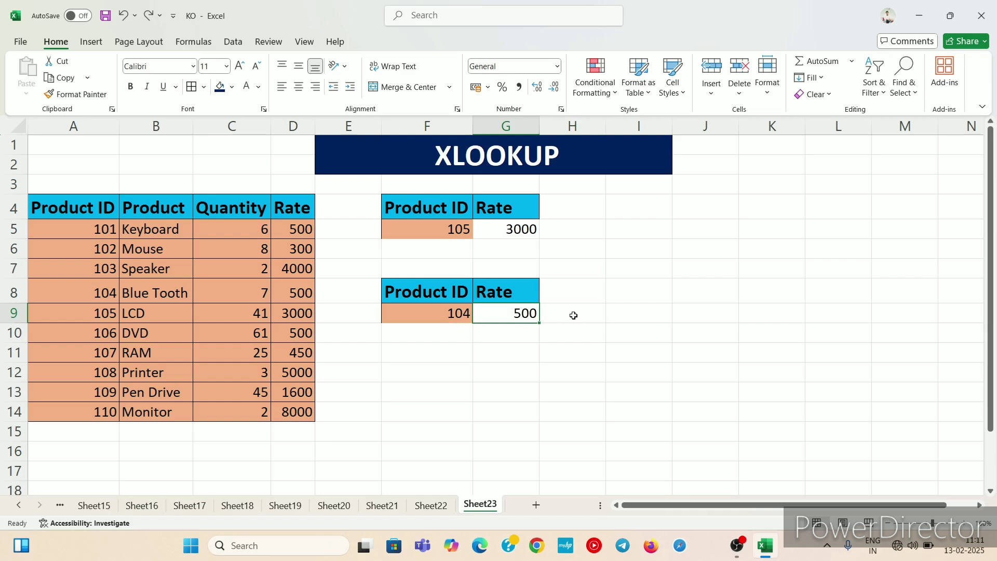
{"action": "left_click", "coordinate": [653, 461]}
{"action": "left_click", "coordinate": [512, 371]}
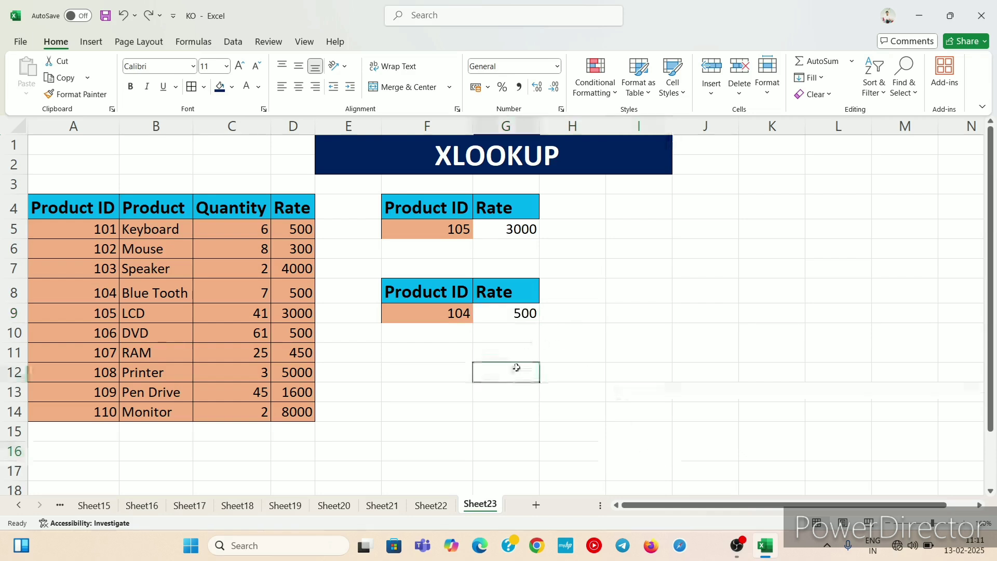
{"action": "left_click", "coordinate": [669, 322]}
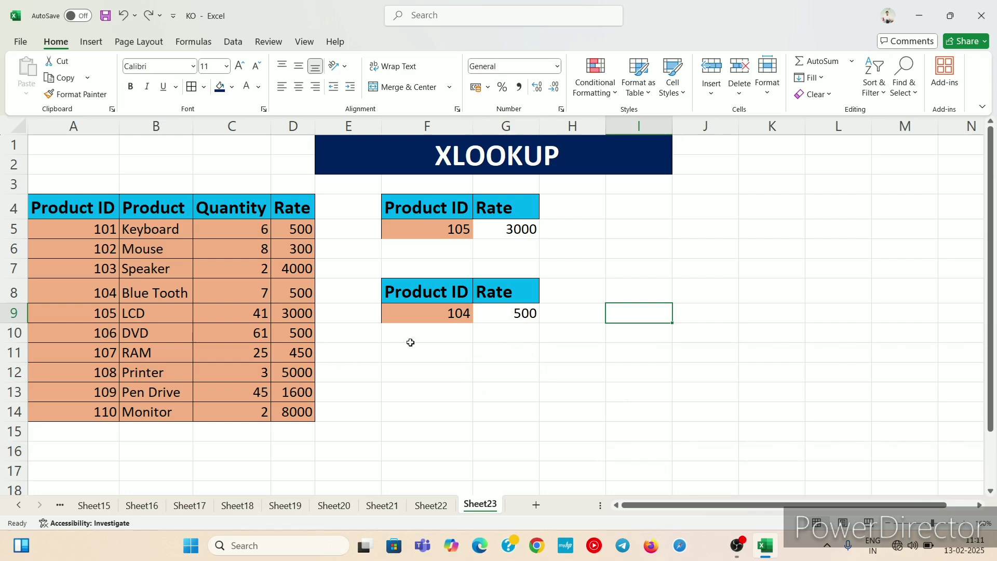
{"action": "left_click_drag", "start_coordinate": [396, 378], "coordinate": [585, 383]}
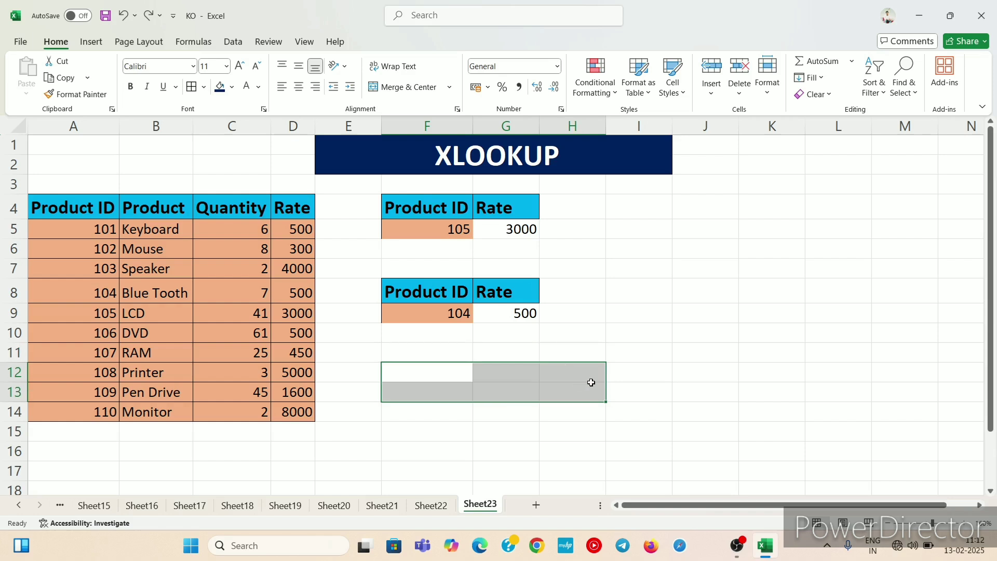
{"action": "left_click_drag", "start_coordinate": [57, 202], "coordinate": [286, 207]}
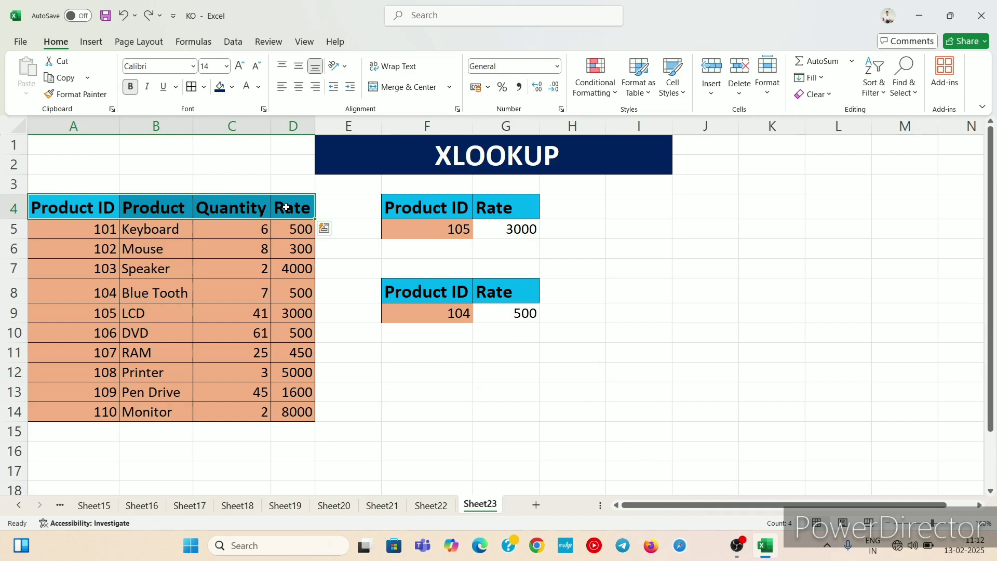
{"action": "key", "text": "ctrl+c"}
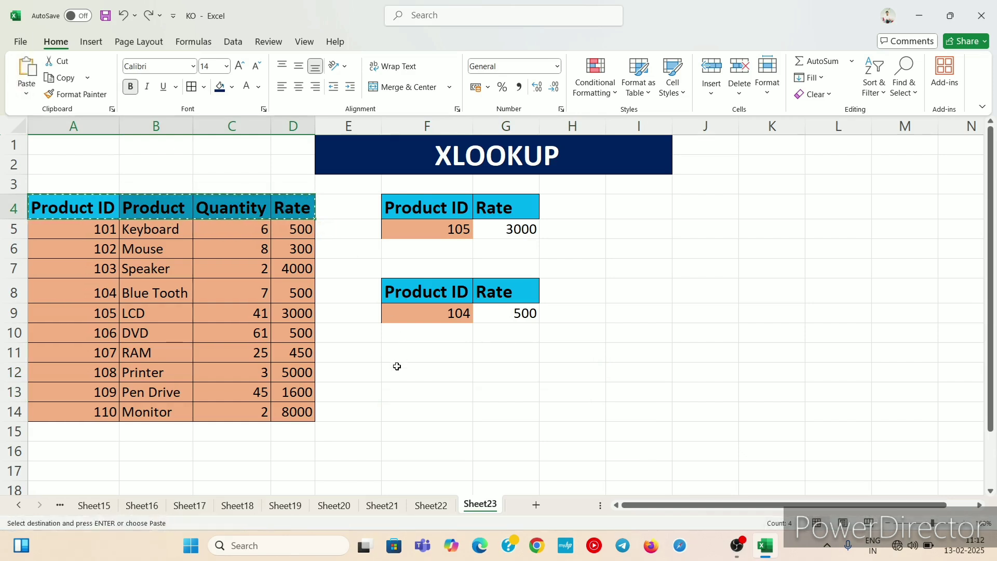
{"action": "left_click", "coordinate": [397, 367]}
{"action": "key", "text": "Escape"}
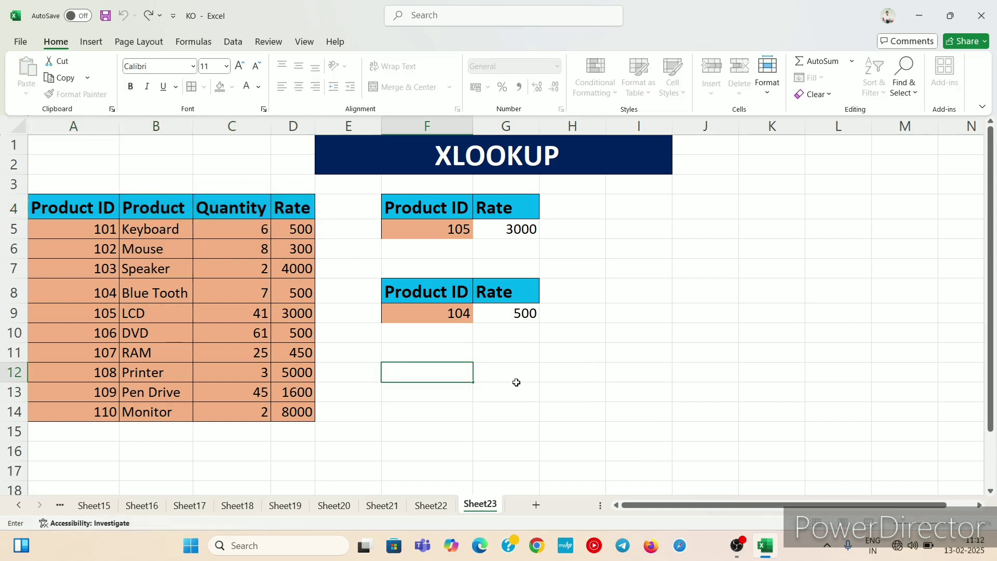
{"action": "left_click_drag", "start_coordinate": [522, 382], "coordinate": [453, 374]}
{"action": "left_click", "coordinate": [453, 374]}
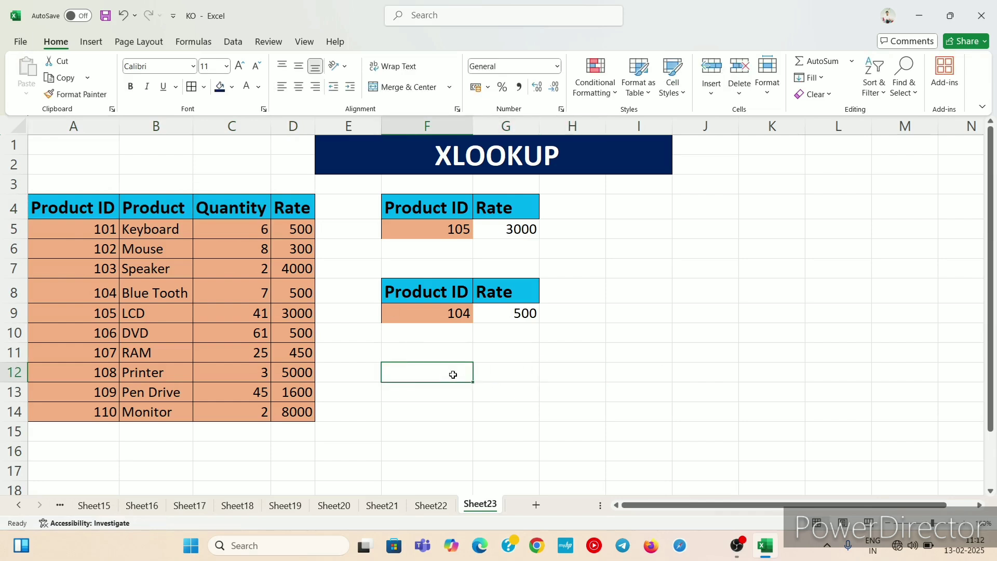
{"action": "key", "text": "shift+Right"}
{"action": "key", "text": "shift+Right"}
{"action": "key", "text": "shift+Right"}
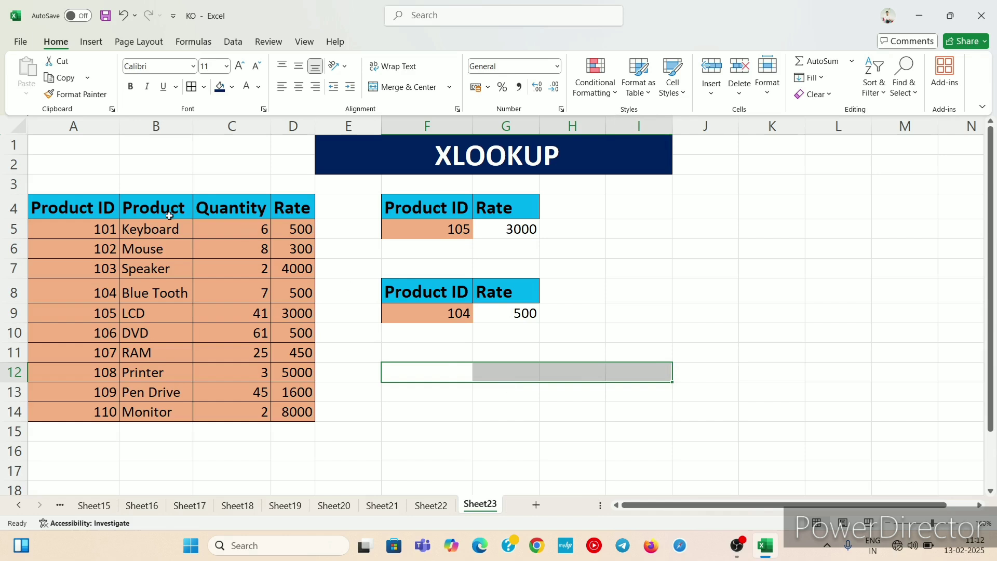
- Copy the source table headers Product ID, Product, Quantity and Rate from A4:D4 to F12:I12
{"action": "left_click_drag", "start_coordinate": [64, 199], "coordinate": [286, 196]}
{"action": "key", "text": "ctrl+c"}
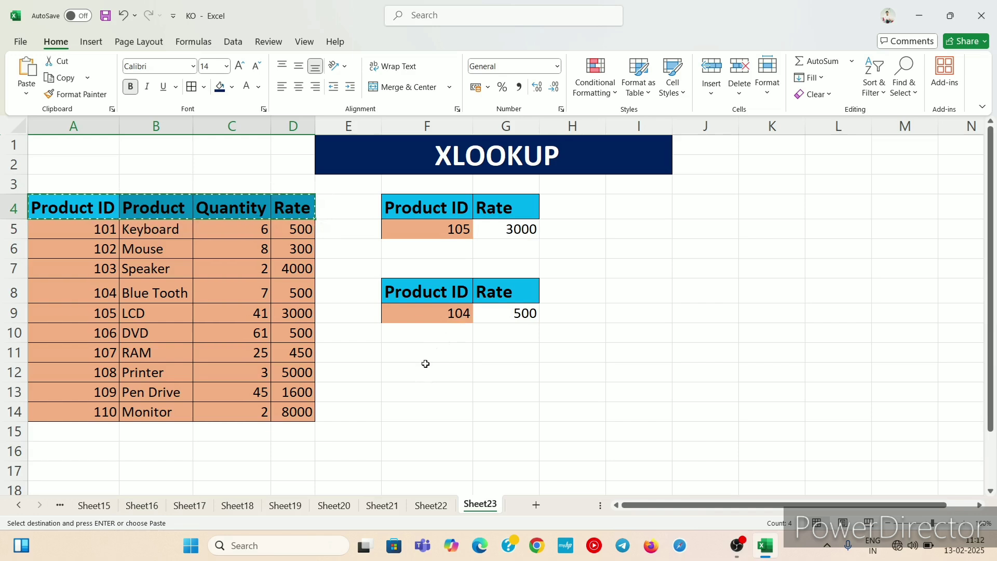
{"action": "left_click_drag", "start_coordinate": [426, 364], "coordinate": [637, 374]}
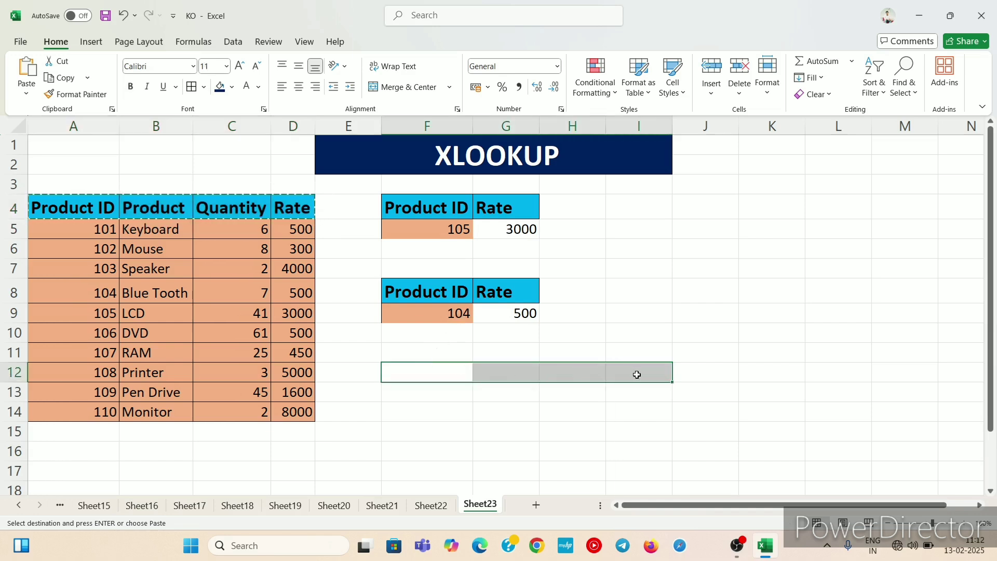
{"action": "key", "text": "ctrl+v"}
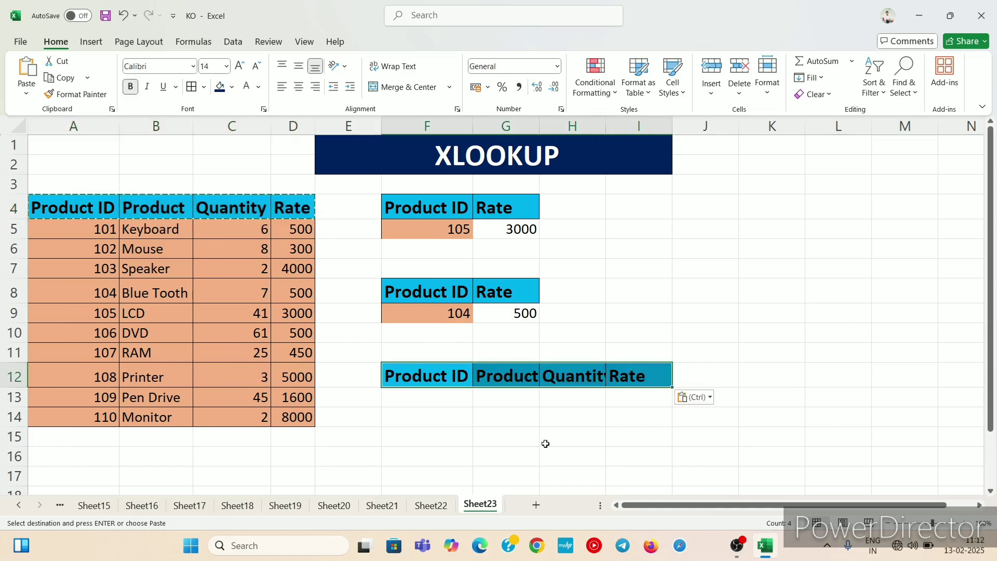
{"action": "left_click", "coordinate": [543, 437]}
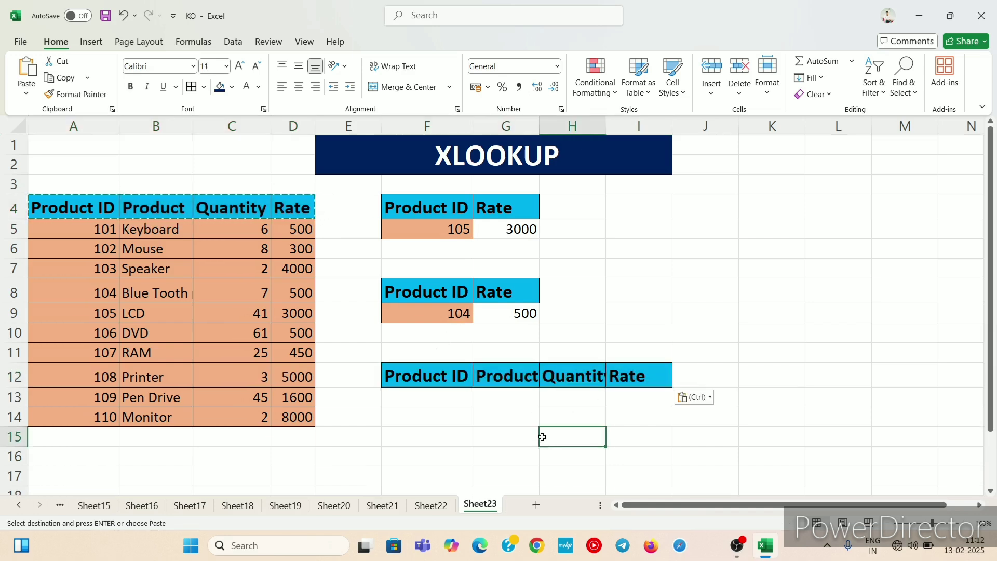
- Apply list data validation to cell F13 with the product IDs in A5:A14 as its source
{"action": "left_click", "coordinate": [427, 399]}
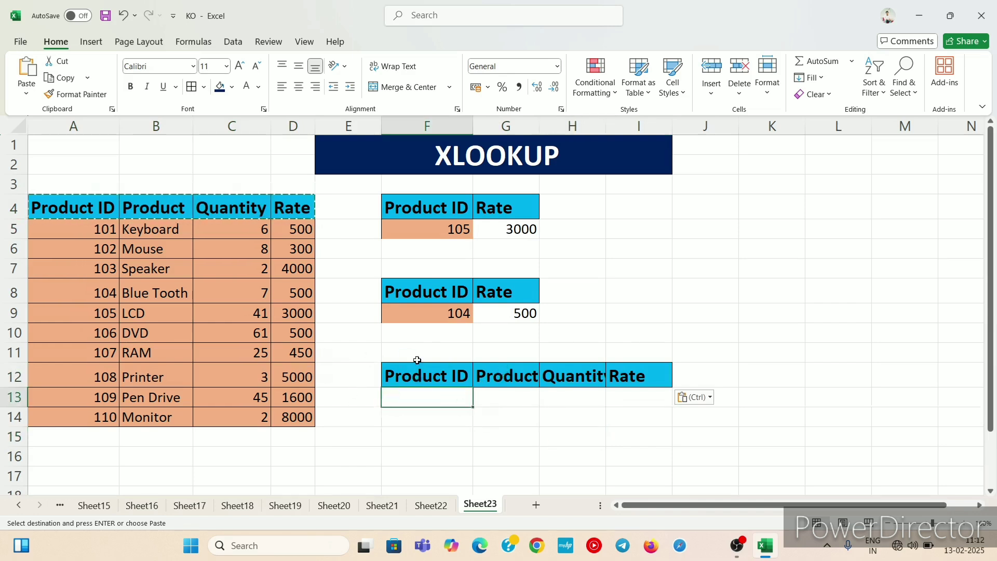
{"action": "key", "text": "BackSpace"}
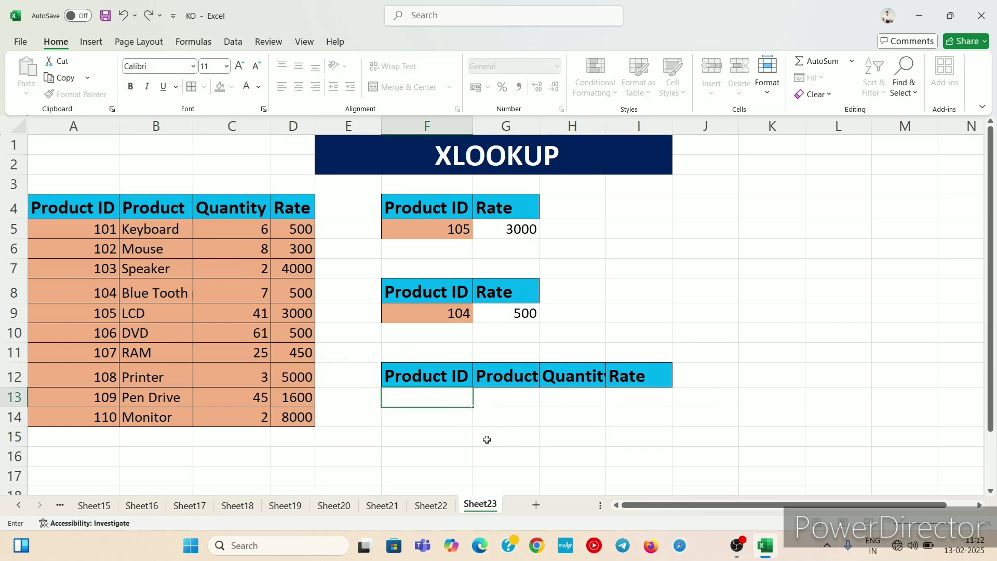
{"action": "left_click", "coordinate": [245, 43]}
{"action": "left_click", "coordinate": [597, 266]}
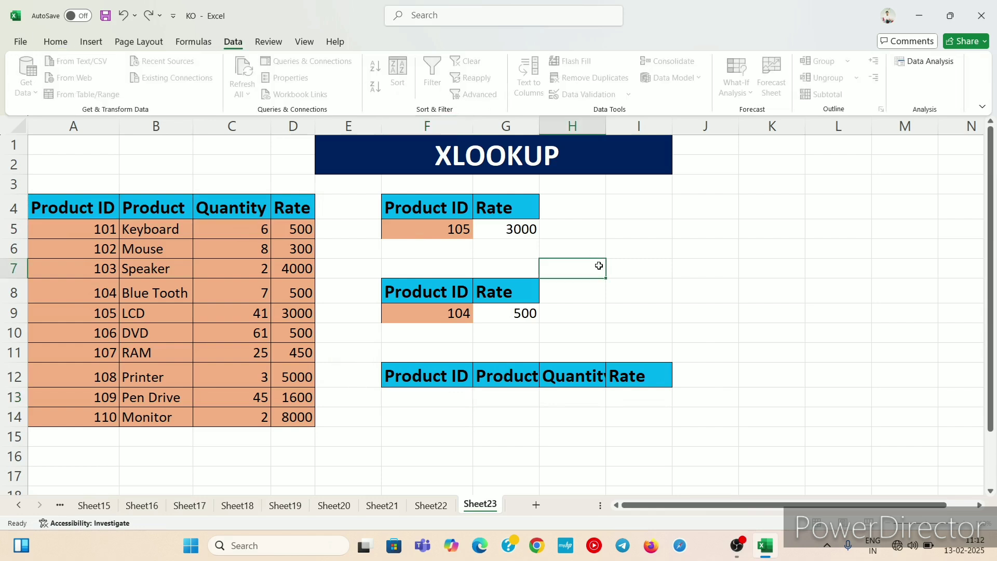
{"action": "left_click", "coordinate": [466, 397]}
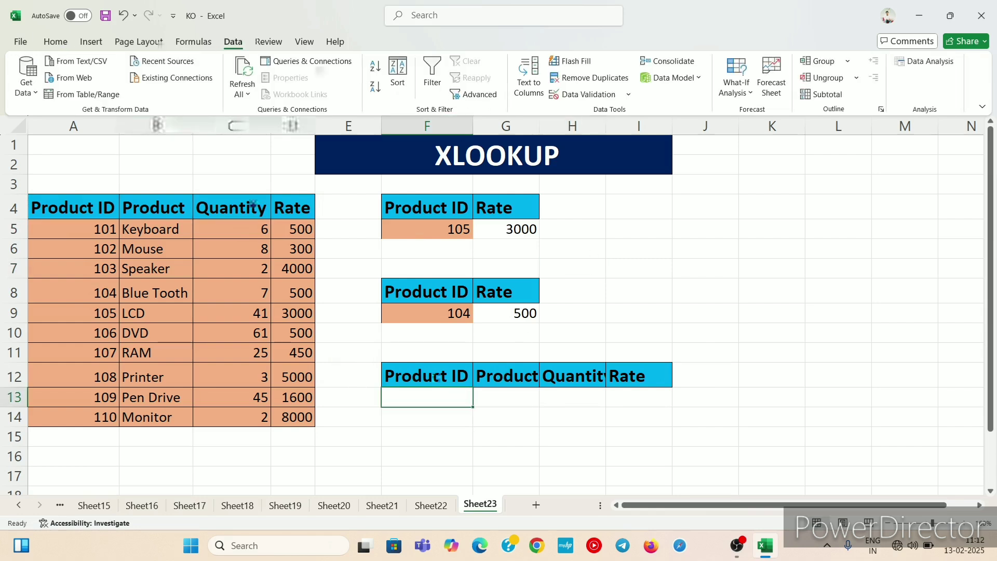
{"action": "left_click", "coordinate": [589, 94]}
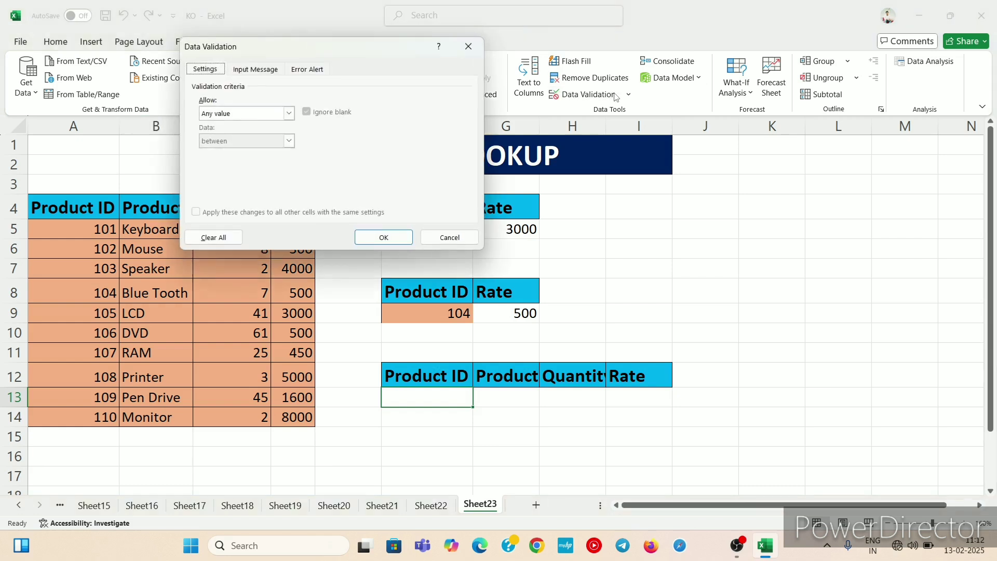
{"action": "left_click", "coordinate": [289, 113]}
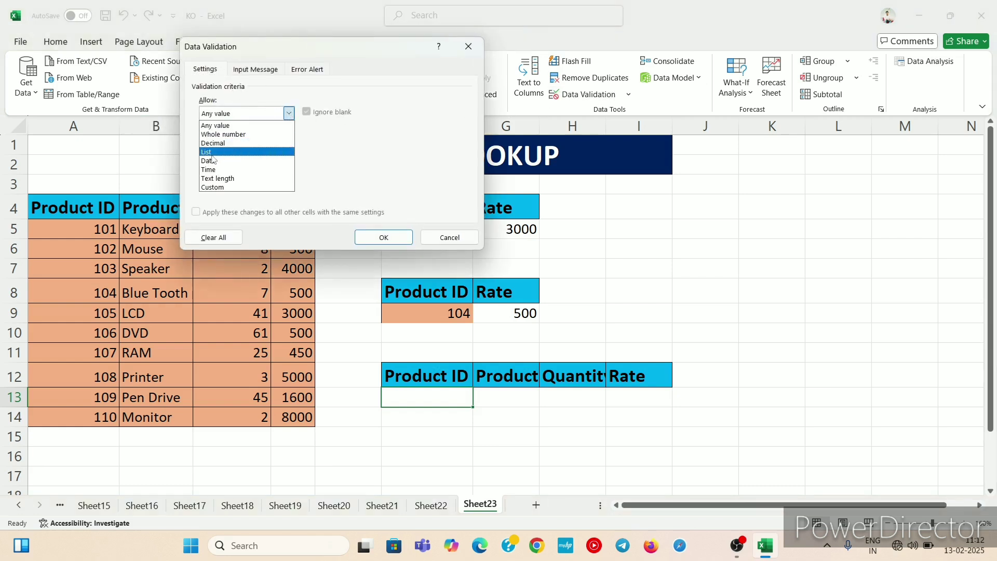
{"action": "left_click", "coordinate": [212, 153]}
{"action": "left_click", "coordinate": [225, 167]}
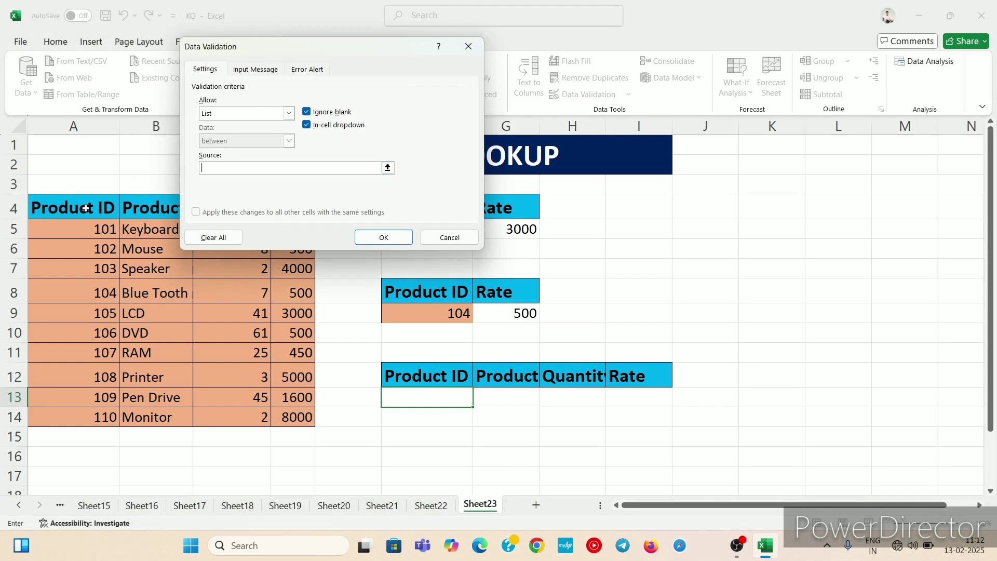
{"action": "left_click_drag", "start_coordinate": [67, 229], "coordinate": [65, 413]}
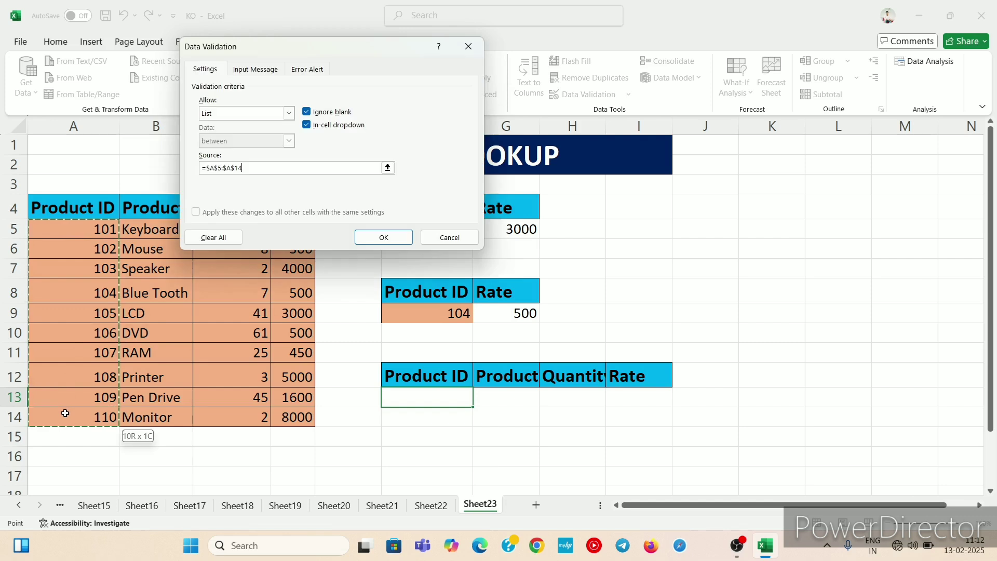
{"action": "left_click", "coordinate": [389, 238]}
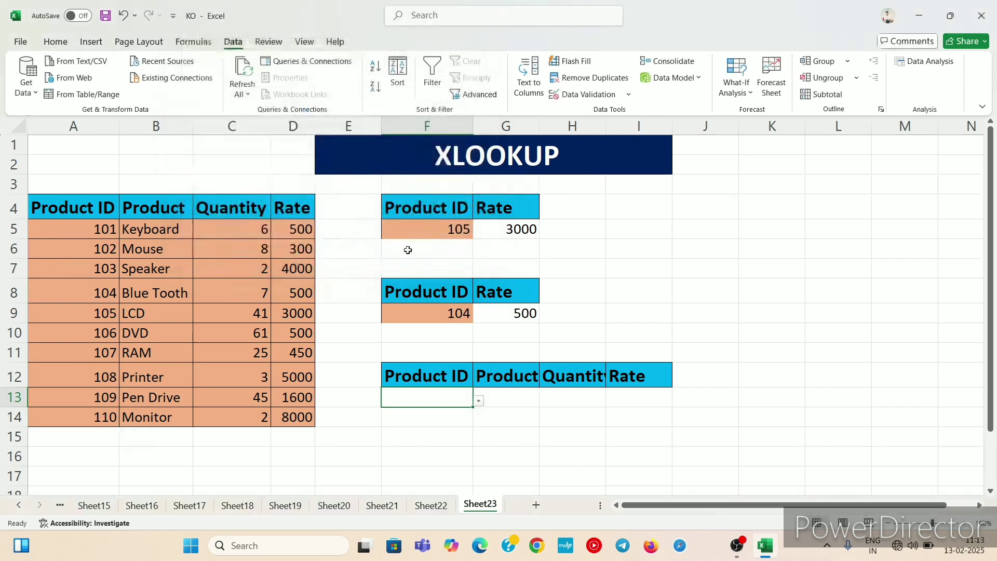
- Choose product ID 104 from the drop-down list in cell F13
{"action": "left_click", "coordinate": [452, 432]}
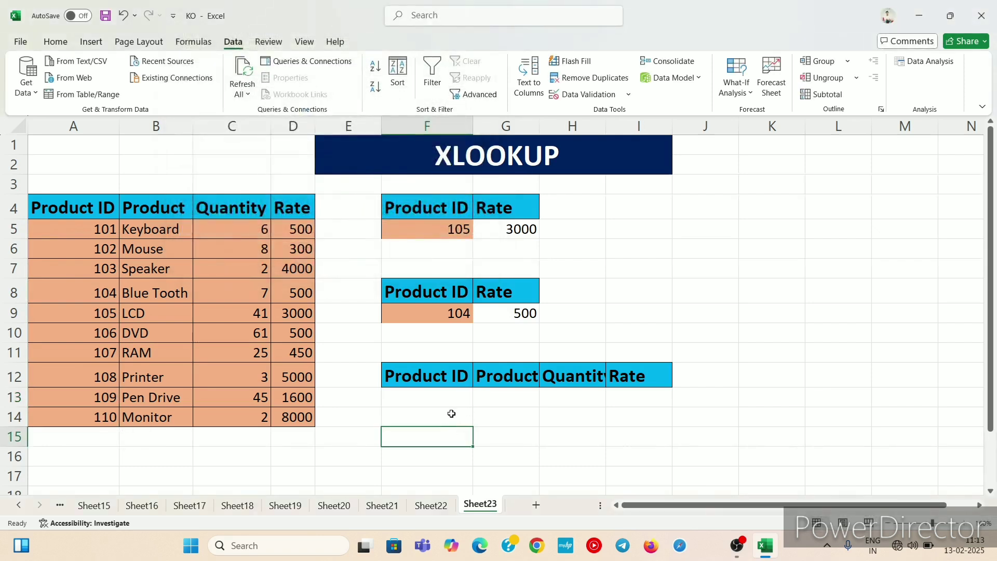
{"action": "left_click", "coordinate": [452, 412]}
{"action": "left_click", "coordinate": [467, 399]}
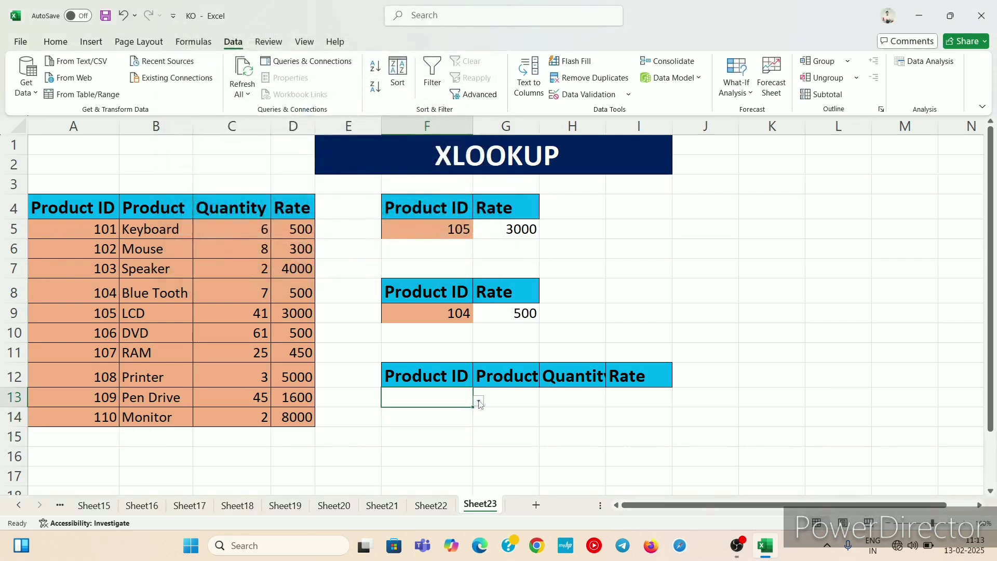
{"action": "left_click", "coordinate": [479, 401]}
{"action": "left_click", "coordinate": [369, 456]}
- AutoFit the column widths to the headers in F12:I12
{"action": "left_click", "coordinate": [504, 398]}
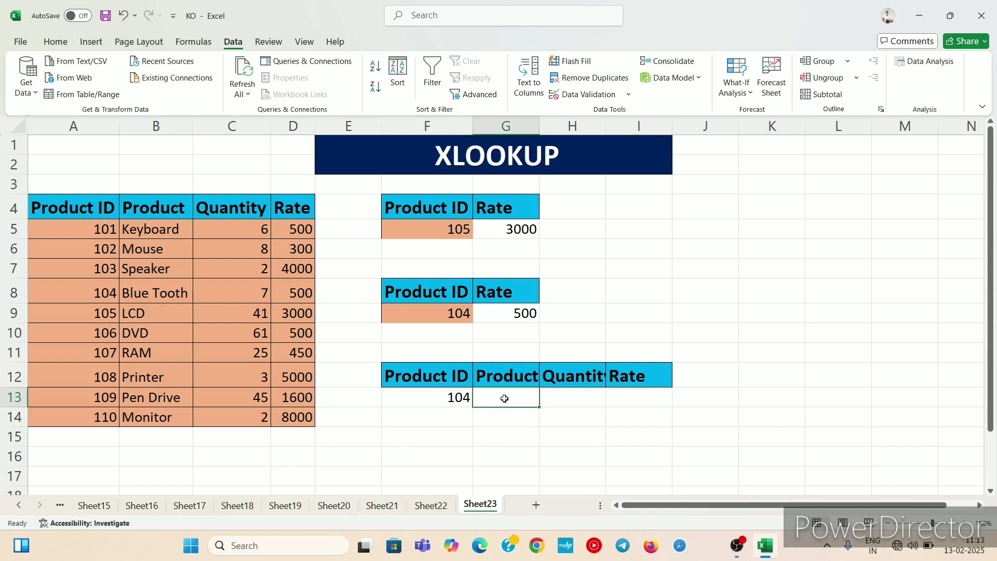
{"action": "left_click", "coordinate": [510, 378]}
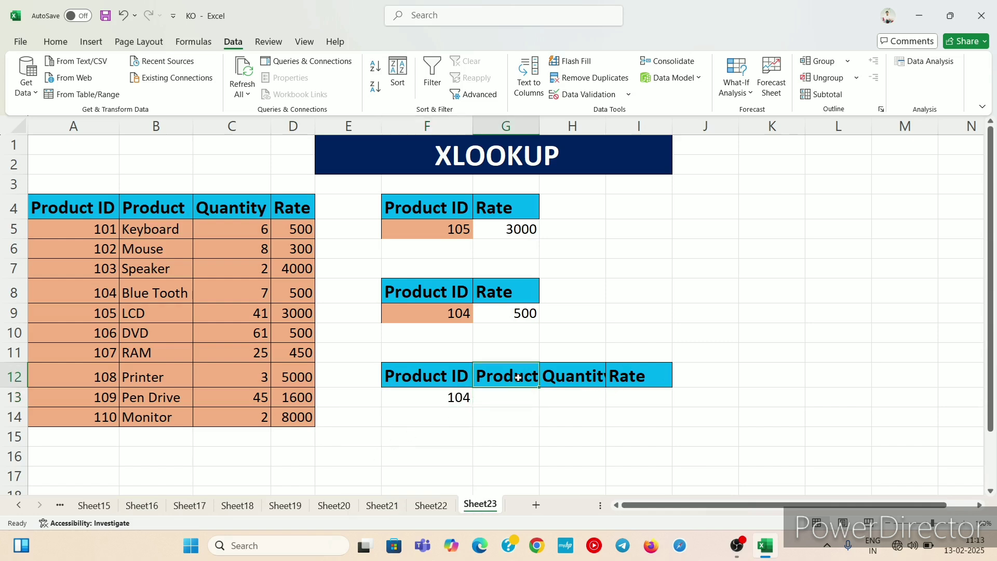
{"action": "left_click_drag", "start_coordinate": [452, 378], "coordinate": [638, 381]}
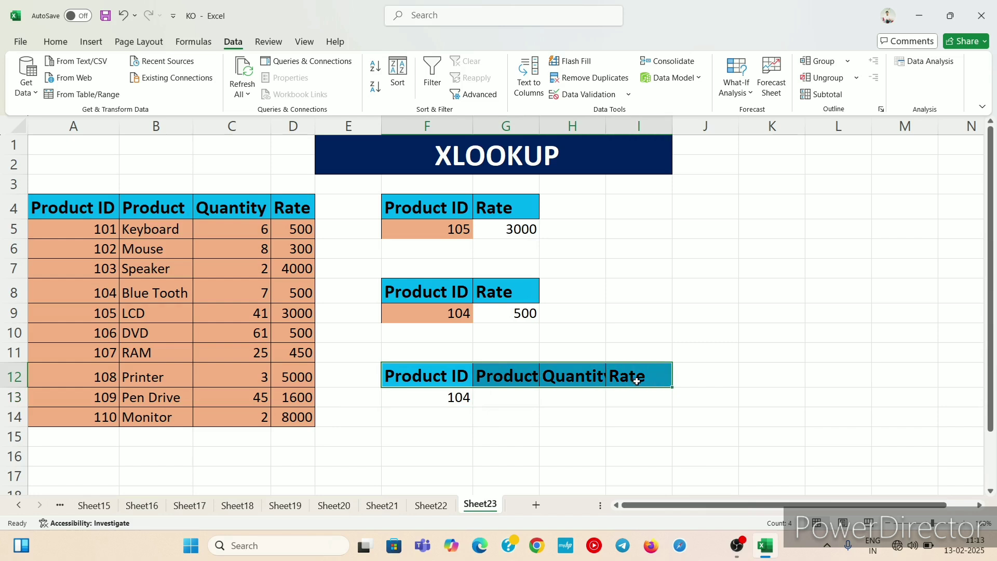
{"action": "key", "text": "alt+h"}
{"action": "key", "text": "o"}
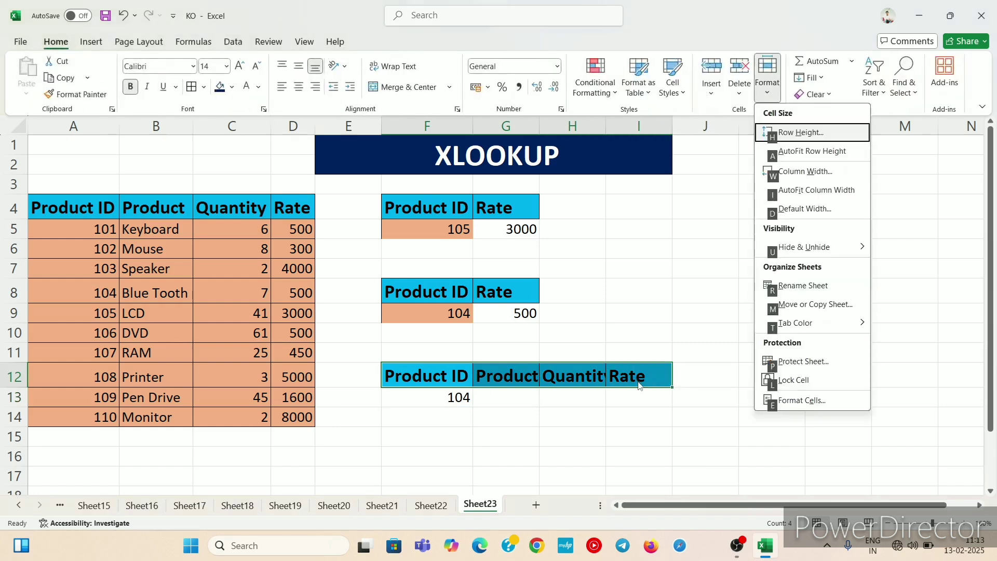
{"action": "key", "text": "i"}
{"action": "left_click", "coordinate": [504, 401]}
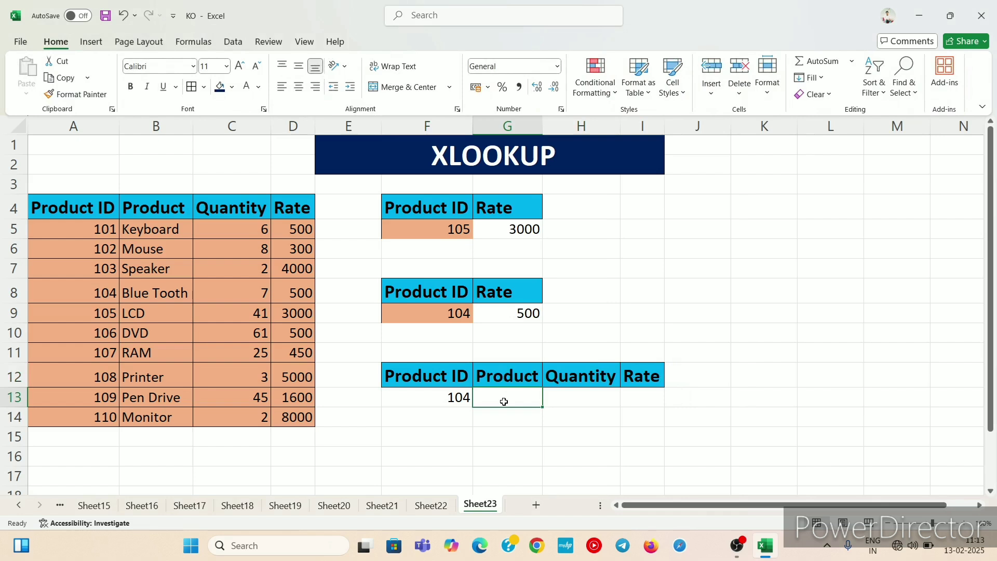
{"action": "left_click", "coordinate": [527, 421]}
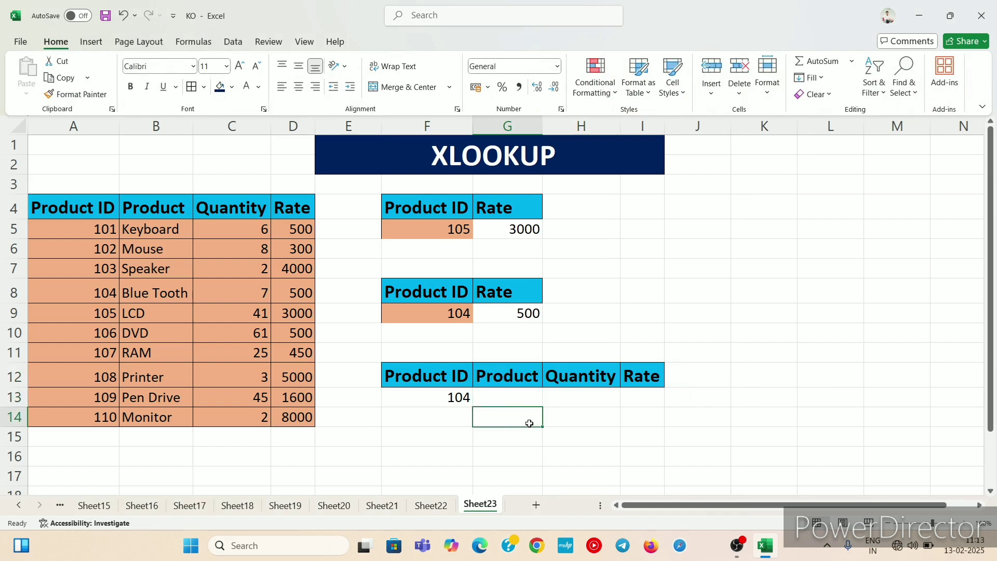
{"action": "left_click", "coordinate": [511, 397]}
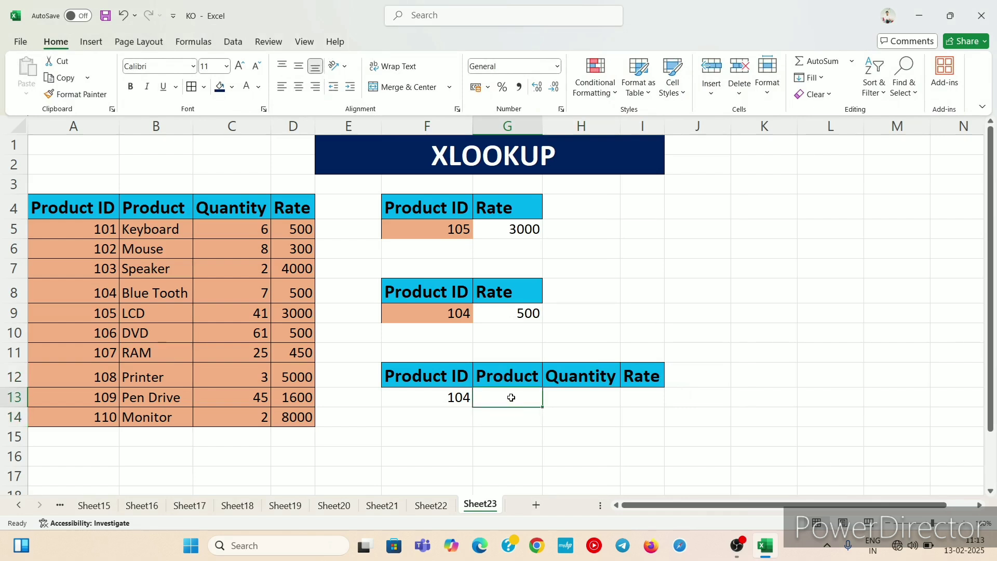
{"action": "left_click", "coordinate": [571, 394]}
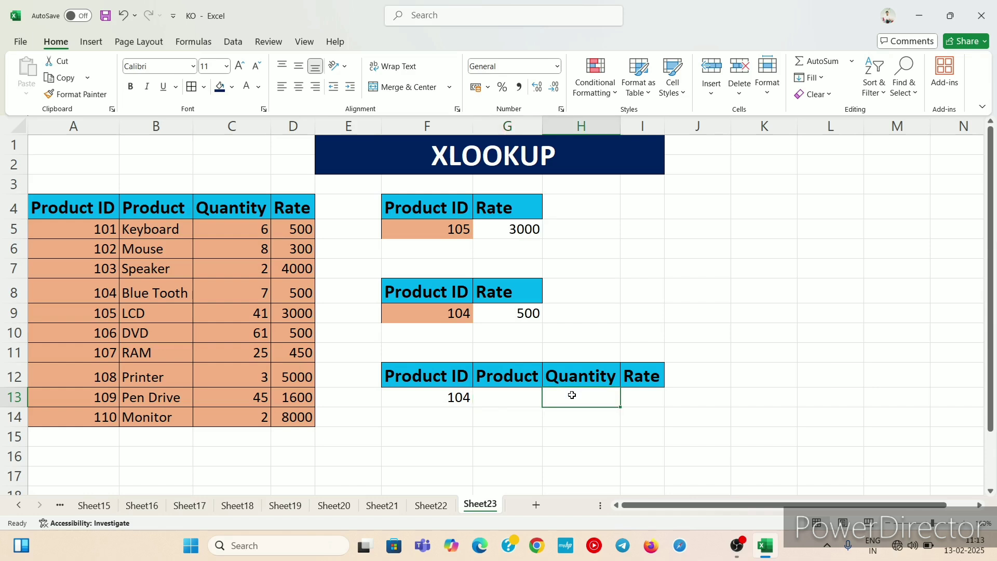
{"action": "left_click", "coordinate": [497, 401]}
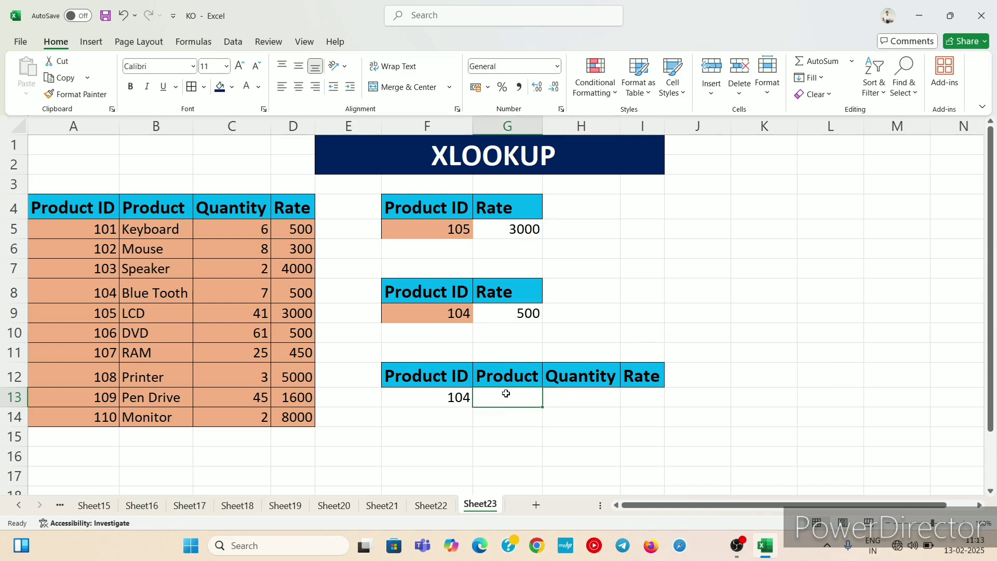
{"action": "left_click", "coordinate": [571, 398]}
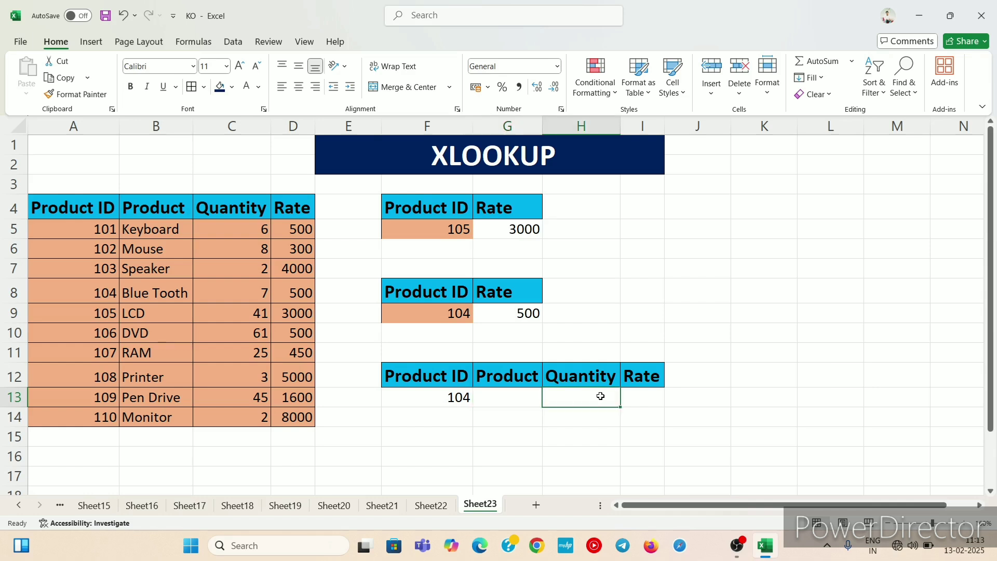
{"action": "left_click", "coordinate": [638, 396]}
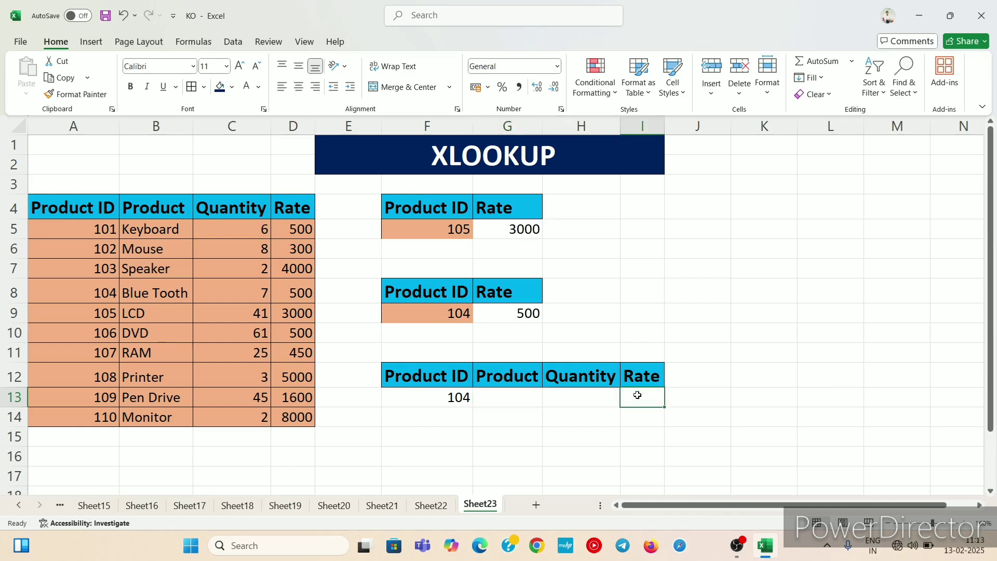
{"action": "left_click", "coordinate": [485, 401]}
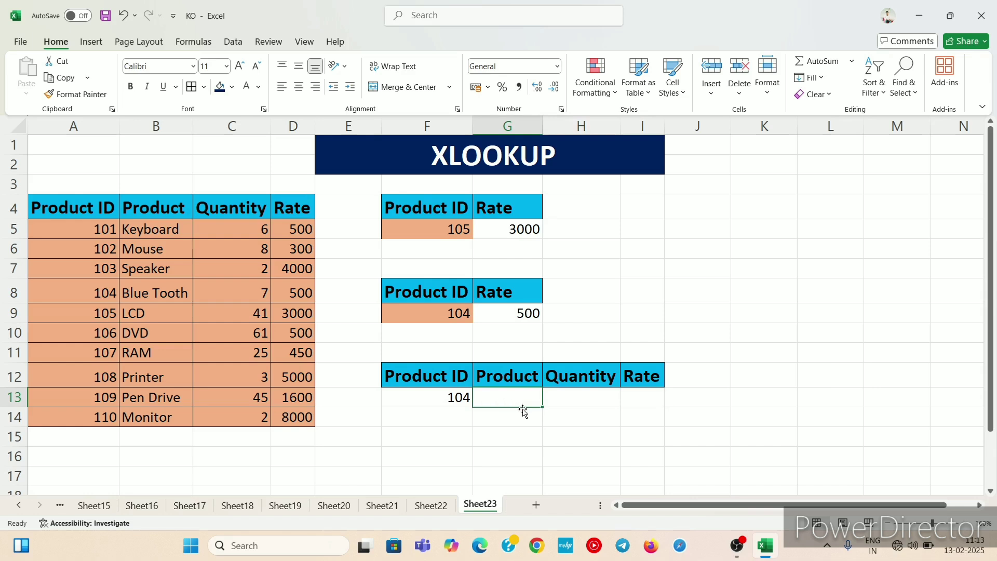
{"action": "left_click", "coordinate": [598, 418]}
{"action": "left_click", "coordinate": [510, 393]}
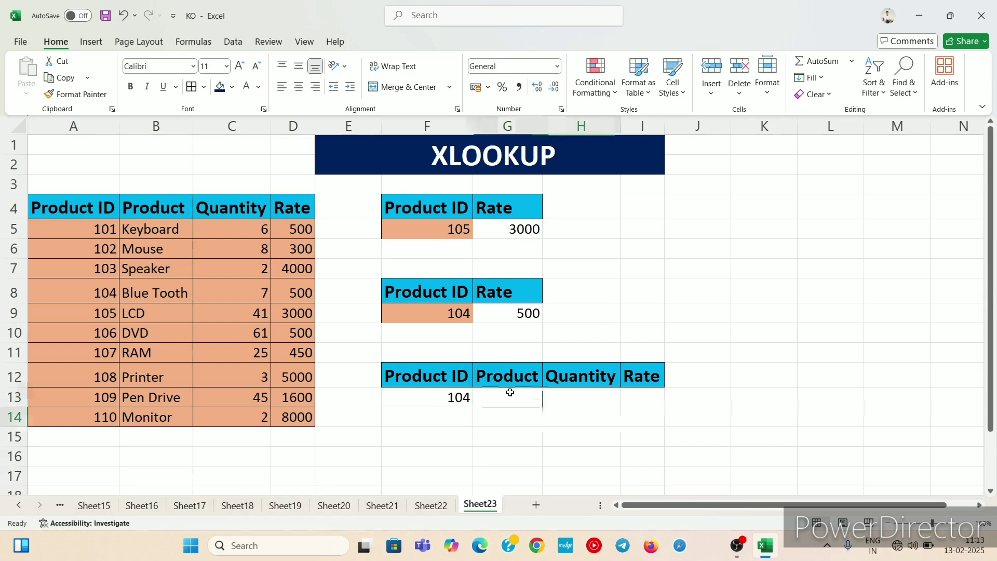
{"action": "left_click", "coordinate": [520, 415]}
- Start an XLOOKUP formula in cell G13 with F13 as the lookup value
{"action": "left_click", "coordinate": [513, 398]}
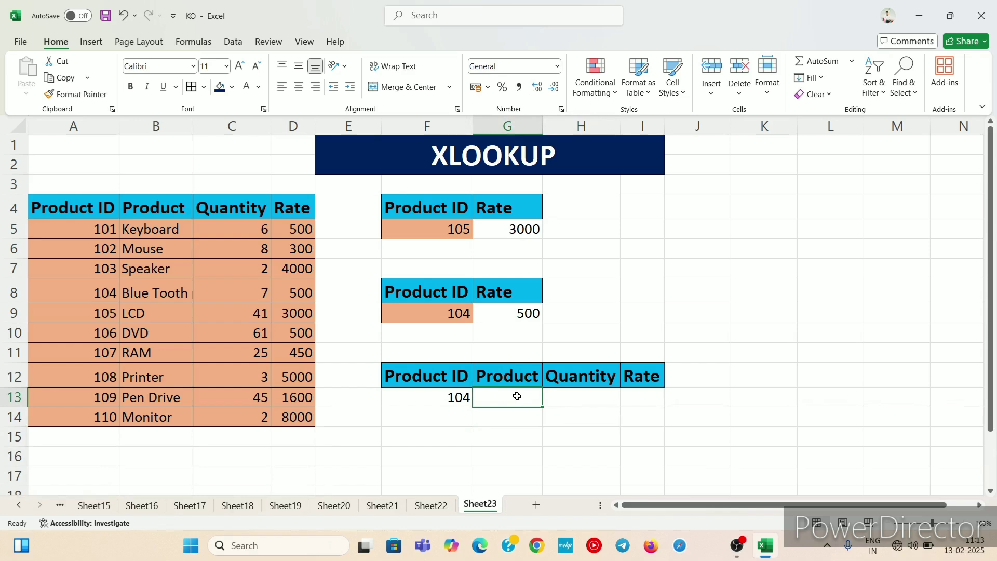
{"action": "type", "text": "="}
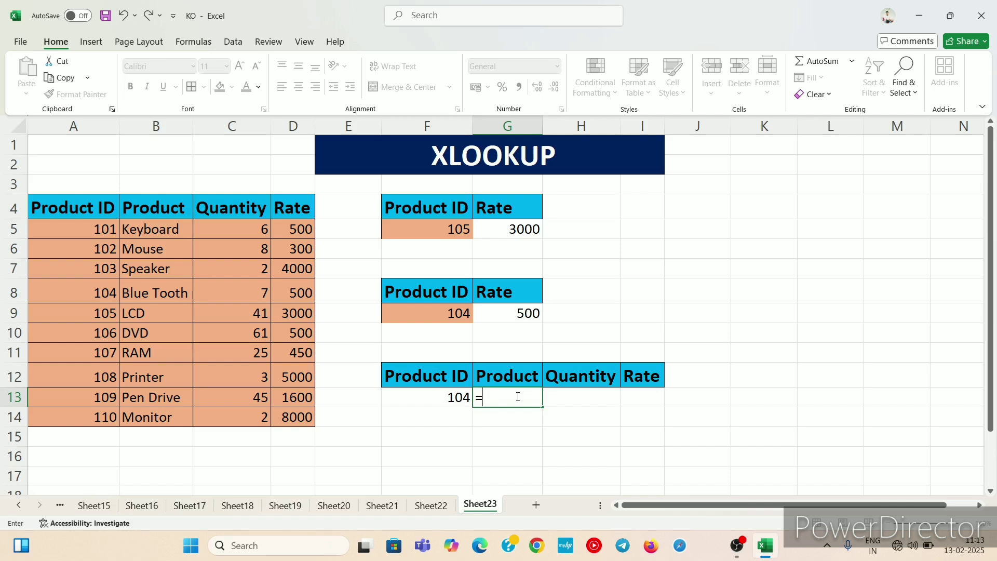
{"action": "type", "text": "XL"}
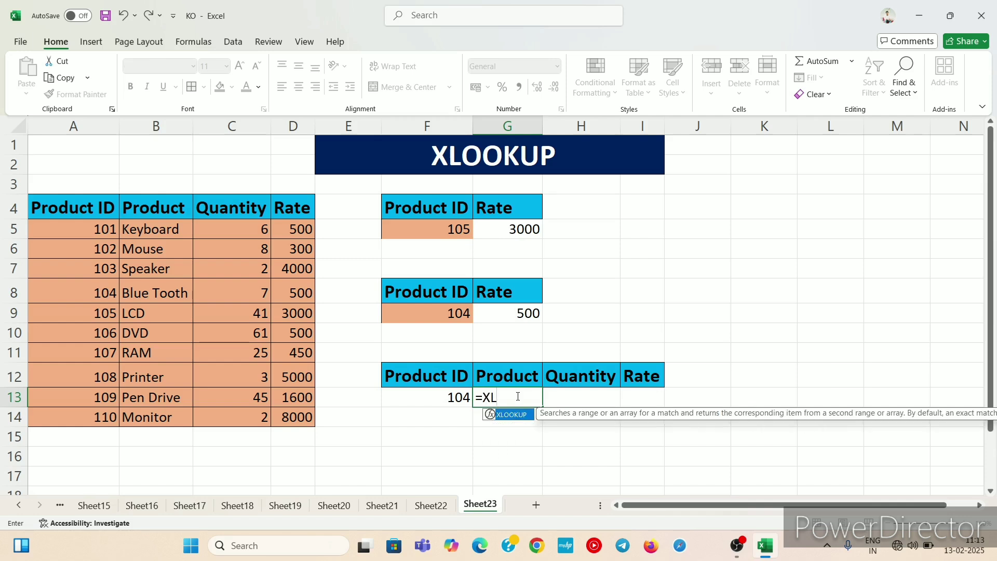
{"action": "key", "text": "Tab"}
{"action": "left_click", "coordinate": [519, 397]}
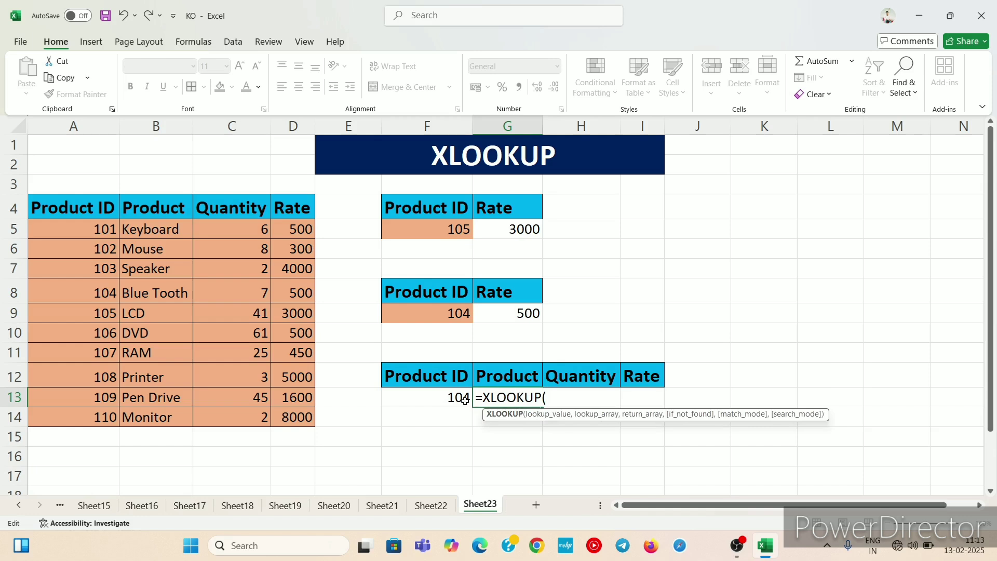
{"action": "left_click", "coordinate": [447, 398]}
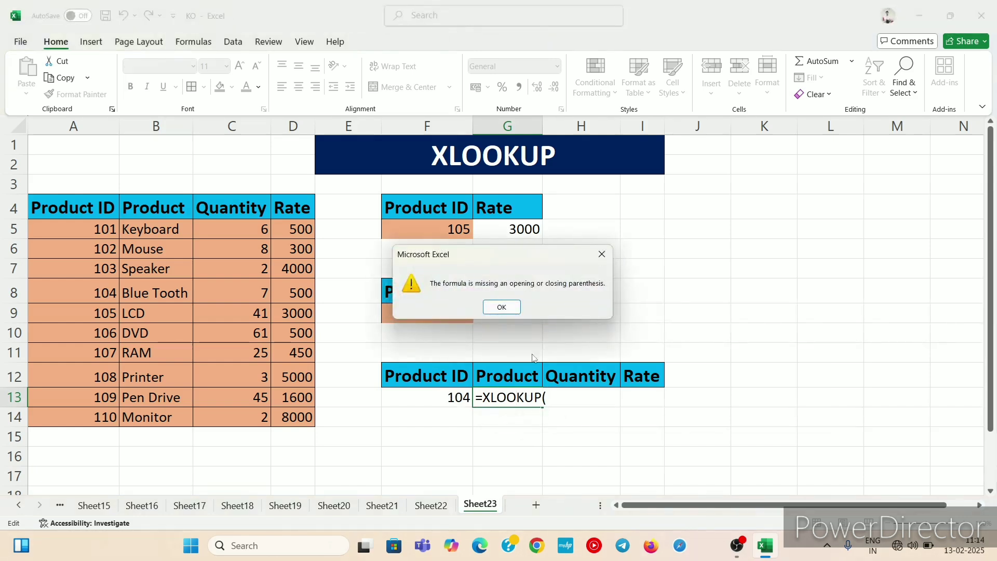
{"action": "left_click", "coordinate": [602, 254]}
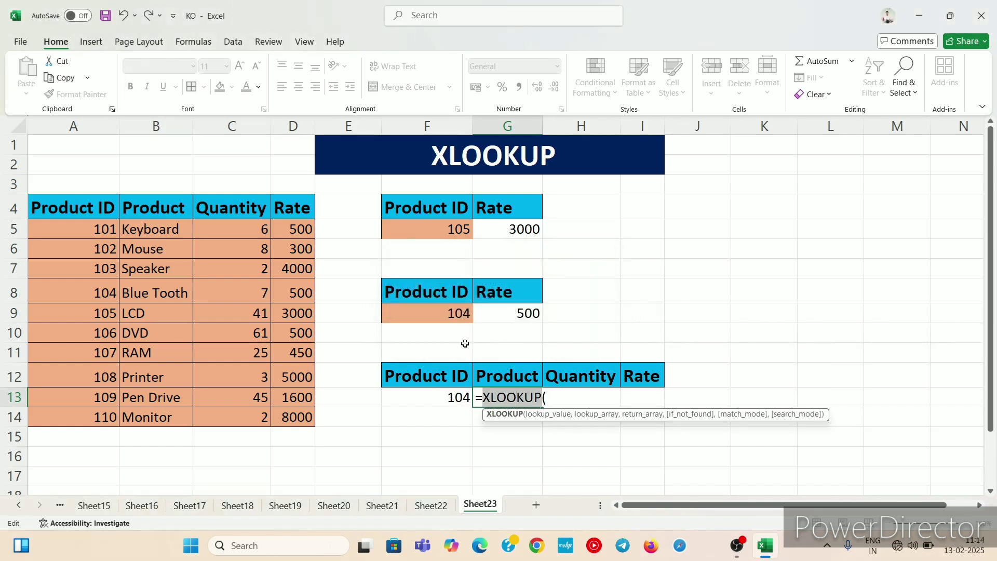
{"action": "left_click", "coordinate": [547, 397]}
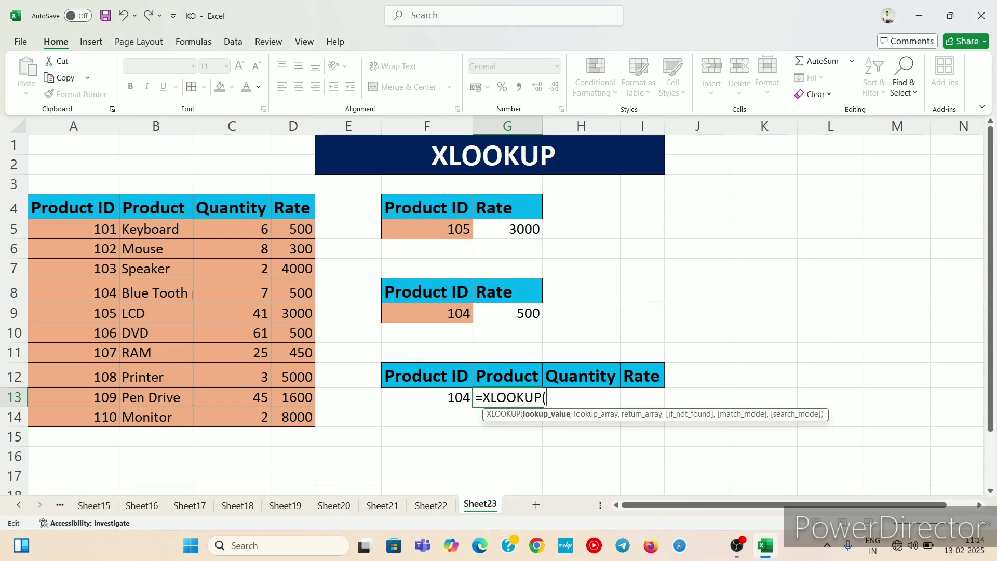
{"action": "left_click", "coordinate": [459, 399]}
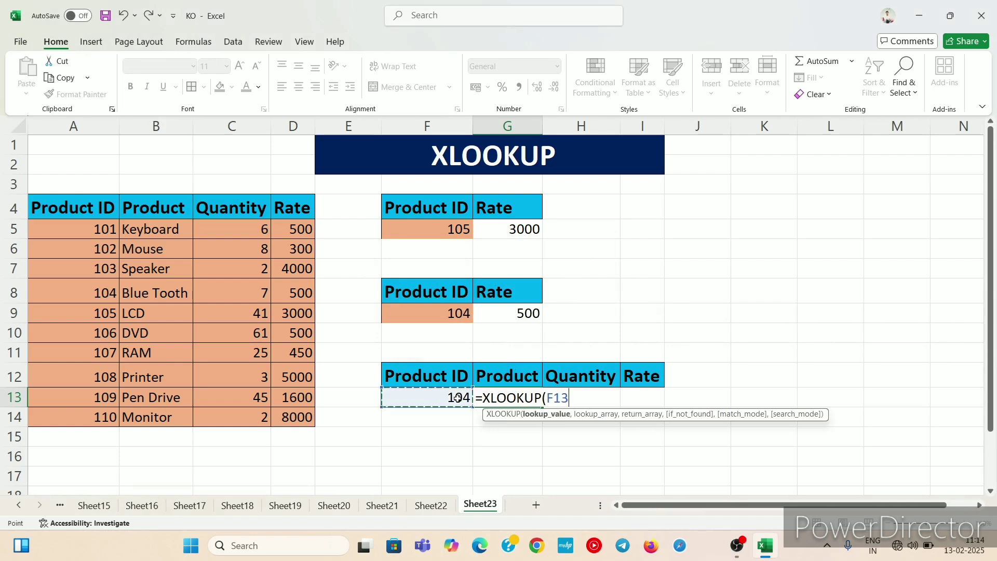
{"action": "type", "text": ","}
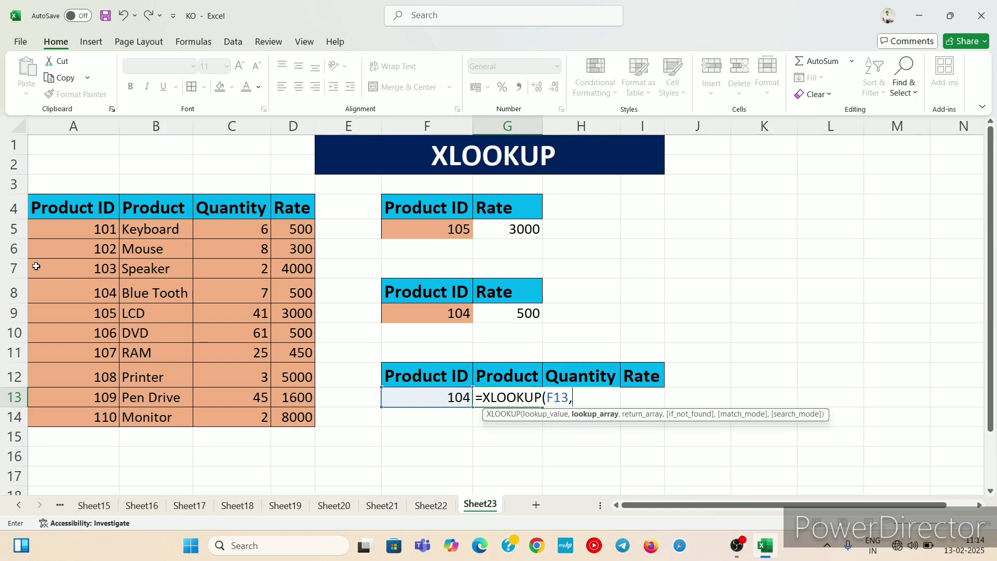
- Complete the XLOOKUP formula with lookup array A5:A14 and return array B5:D14, and enter it
{"action": "left_click_drag", "start_coordinate": [36, 224], "coordinate": [20, 416]}
{"action": "type", "text": ","}
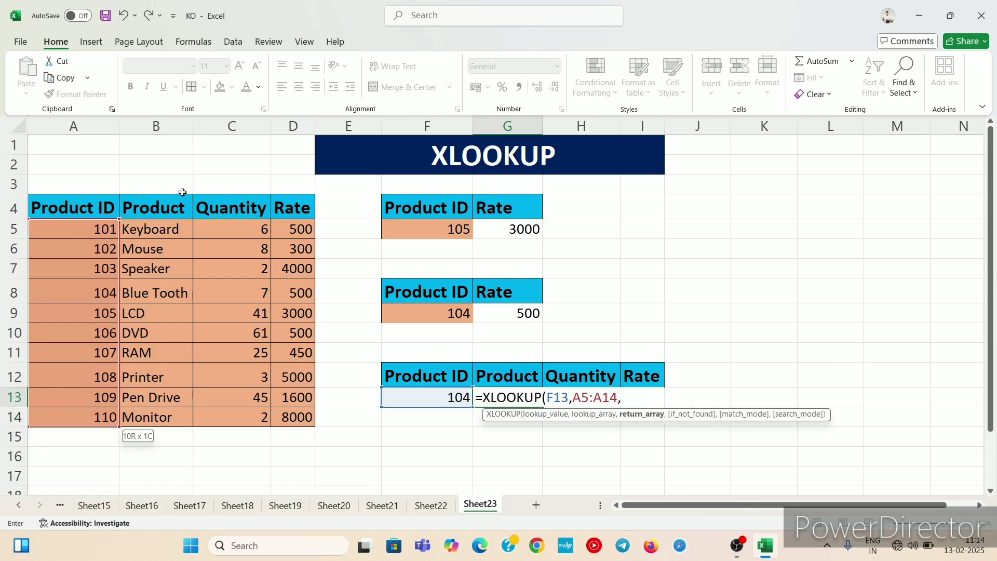
{"action": "left_click", "coordinate": [145, 233]}
{"action": "left_click_drag", "start_coordinate": [145, 232], "coordinate": [280, 417]}
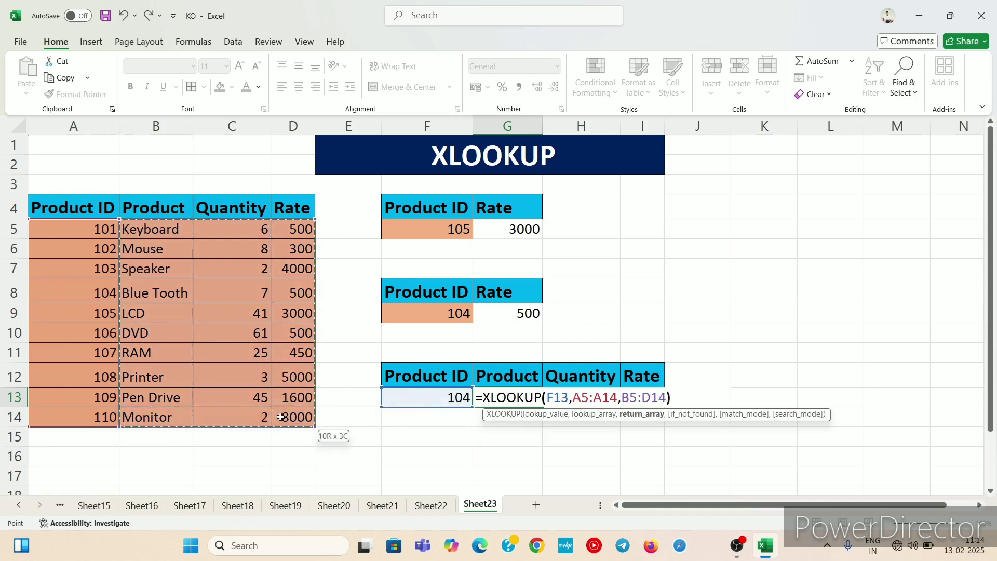
{"action": "type", "text": ")"}
{"action": "key", "text": "Return"}
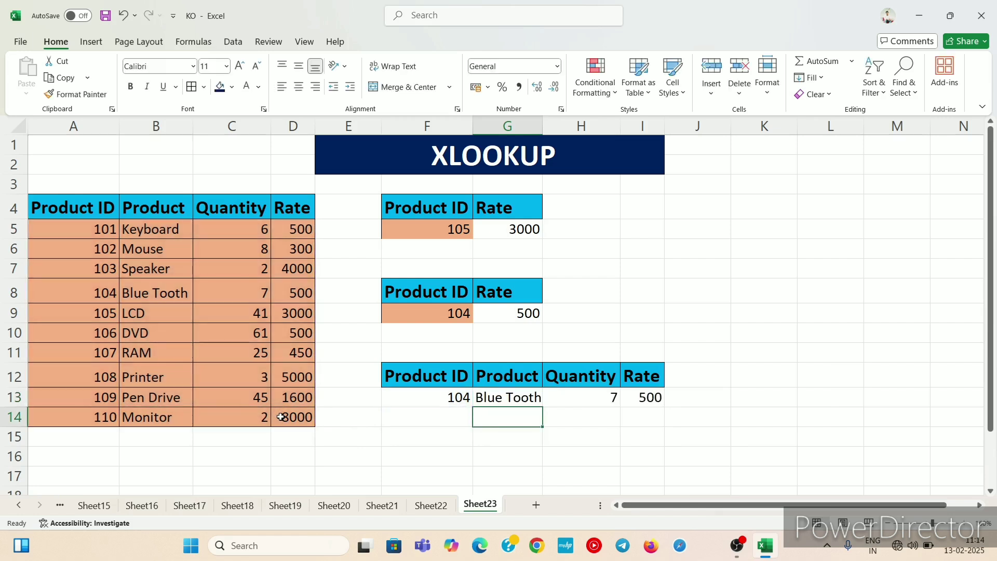
- Examine the Product, Quantity and Rate cells G13:I13 returned by the single XLOOKUP formula
{"action": "left_click", "coordinate": [497, 432]}
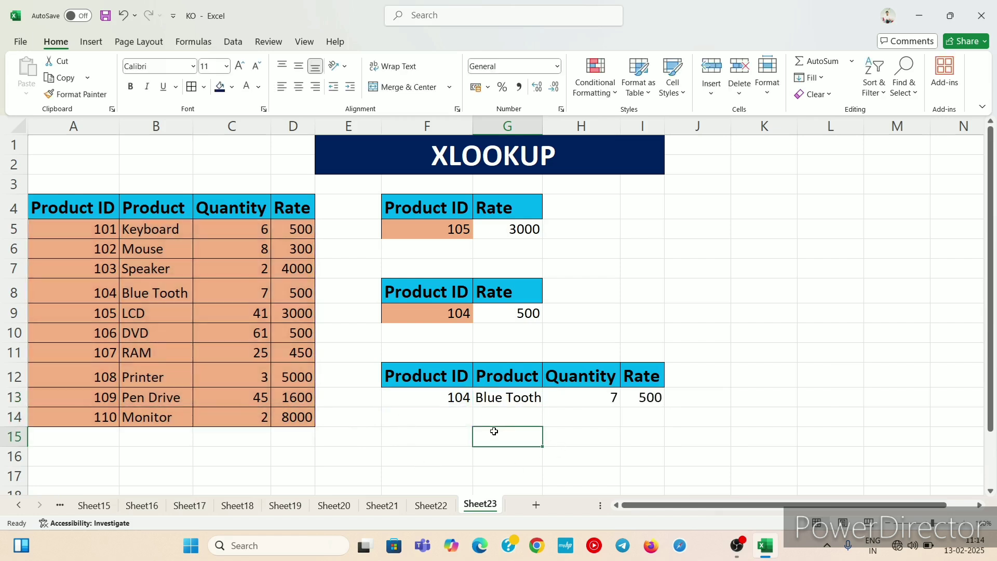
{"action": "left_click", "coordinate": [513, 402]}
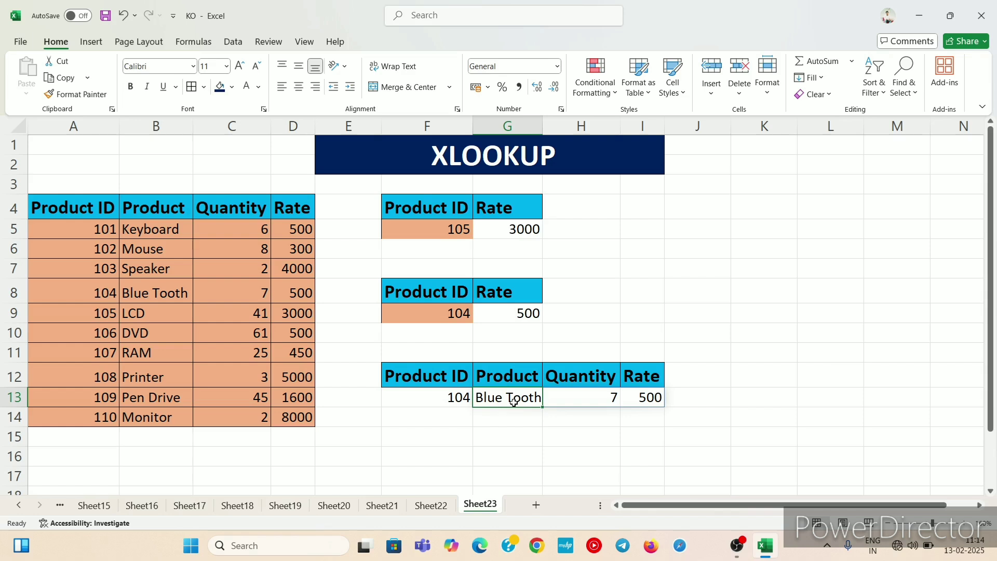
{"action": "left_click", "coordinate": [586, 393]}
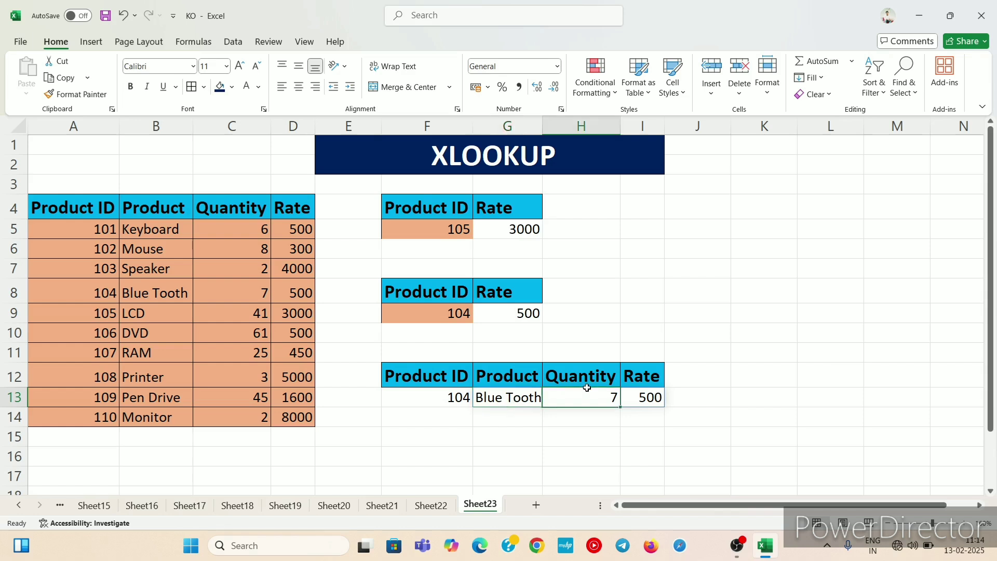
{"action": "left_click", "coordinate": [633, 401]}
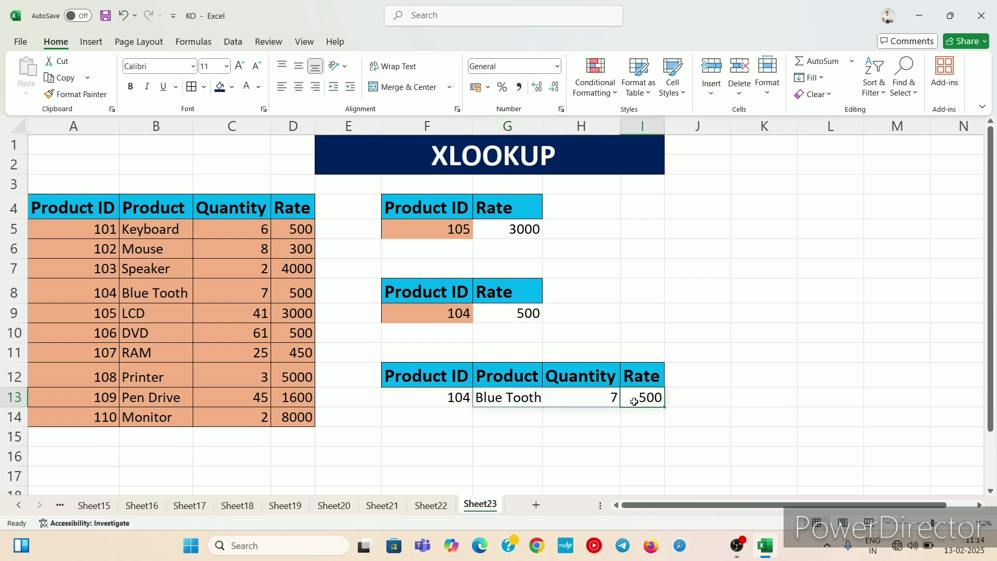
{"action": "left_click", "coordinate": [532, 395]}
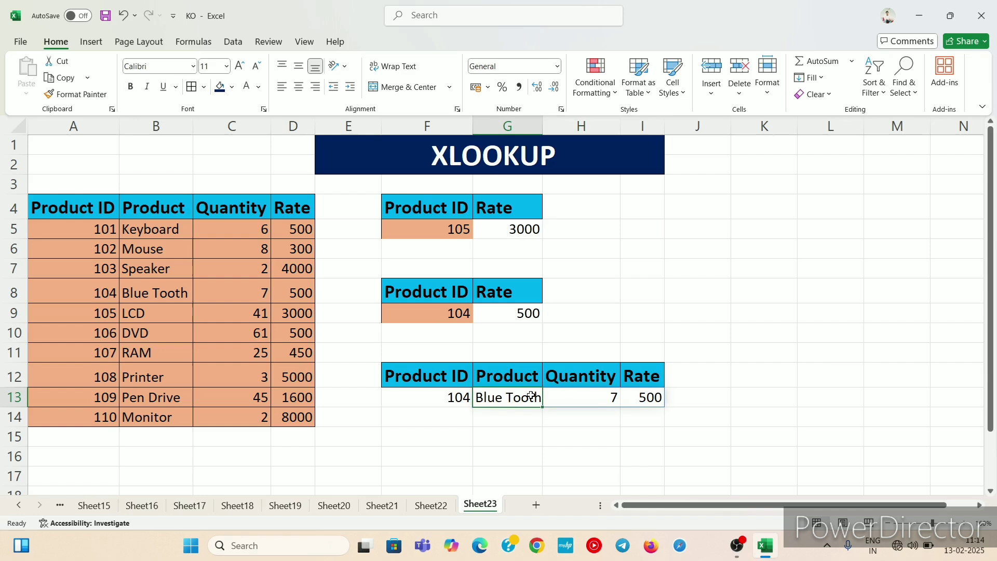
{"action": "left_click", "coordinate": [576, 405]}
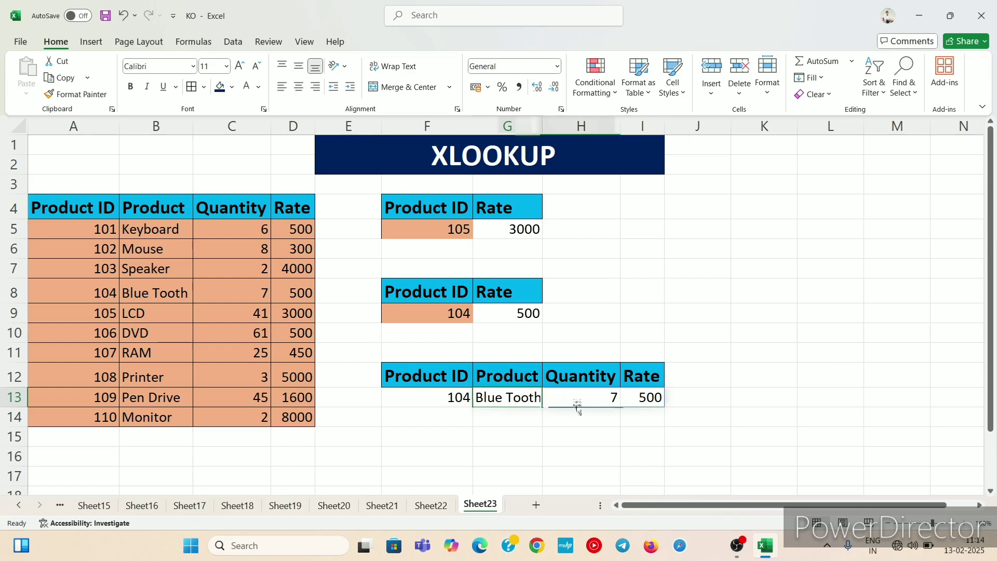
{"action": "left_click", "coordinate": [651, 396]}
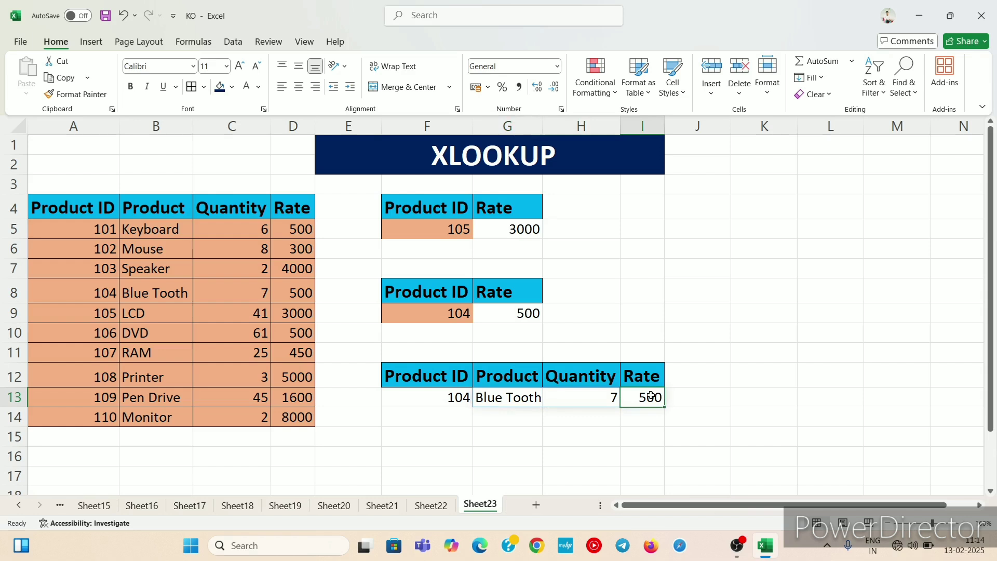
{"action": "left_click", "coordinate": [518, 419]}
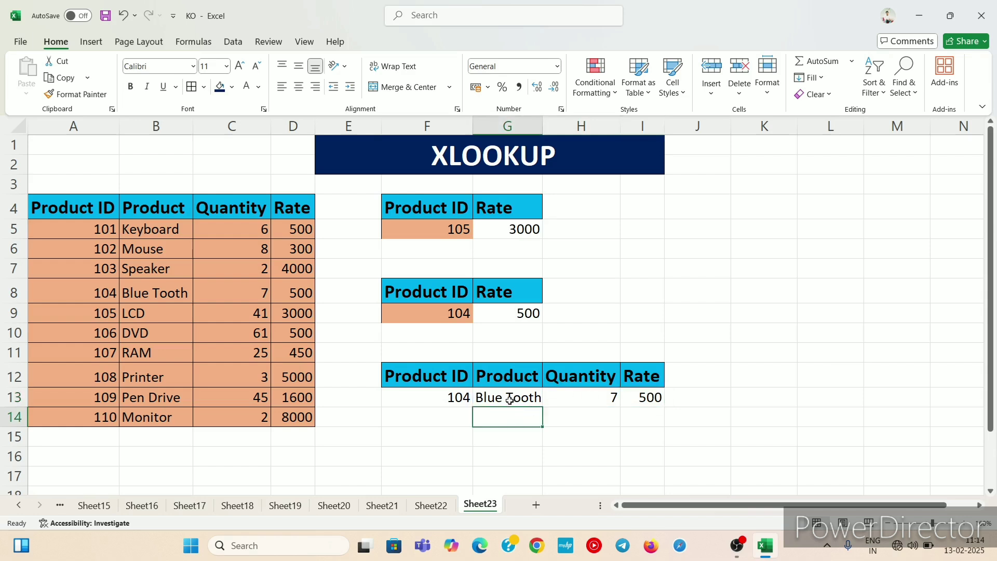
- Review the lookup row F13:I13, checking the product ID against the product, quantity and rate beside it
{"action": "left_click", "coordinate": [510, 399]}
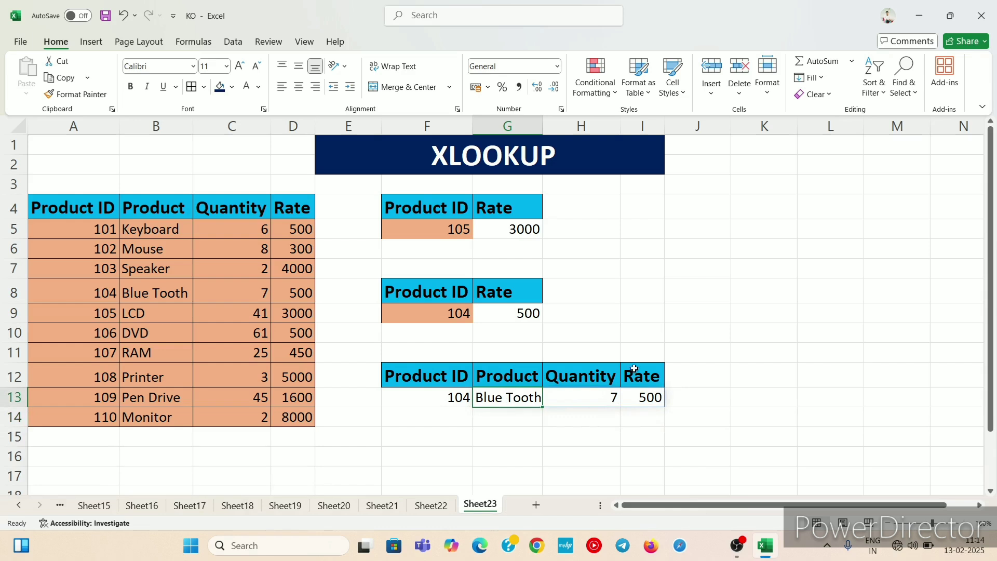
{"action": "left_click", "coordinate": [606, 401]}
{"action": "left_click", "coordinate": [594, 446]}
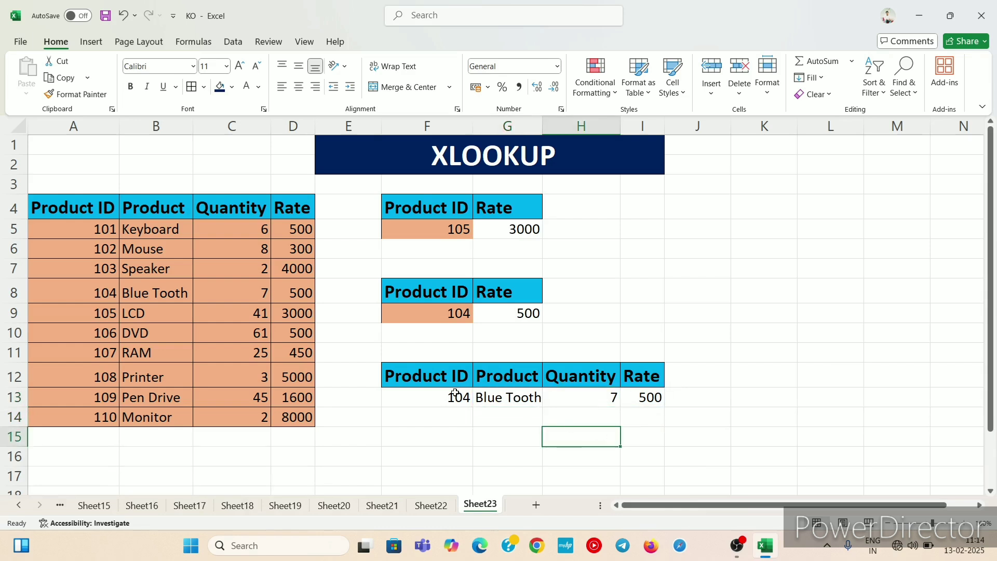
{"action": "left_click_drag", "start_coordinate": [436, 400], "coordinate": [647, 400]}
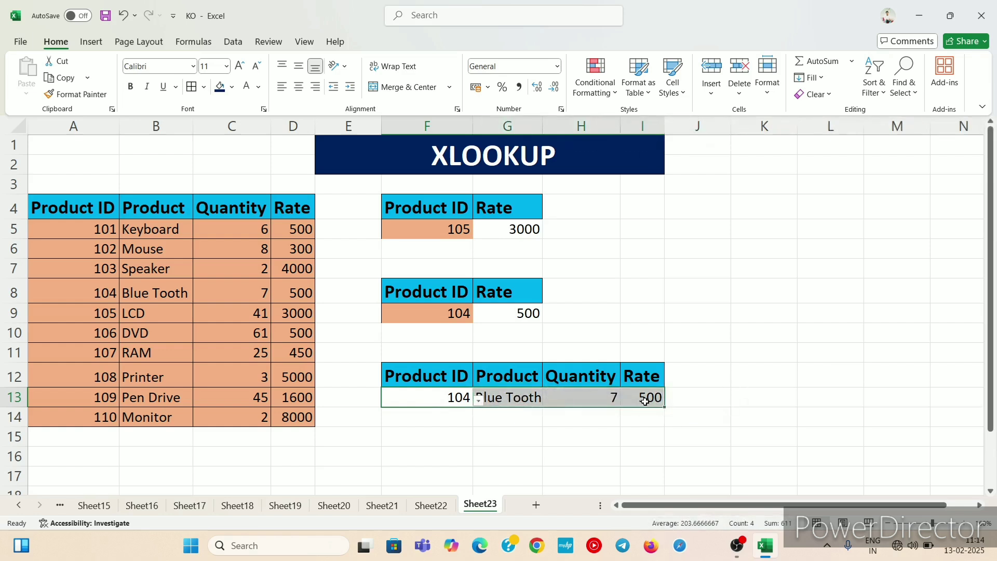
{"action": "left_click", "coordinate": [487, 343]}
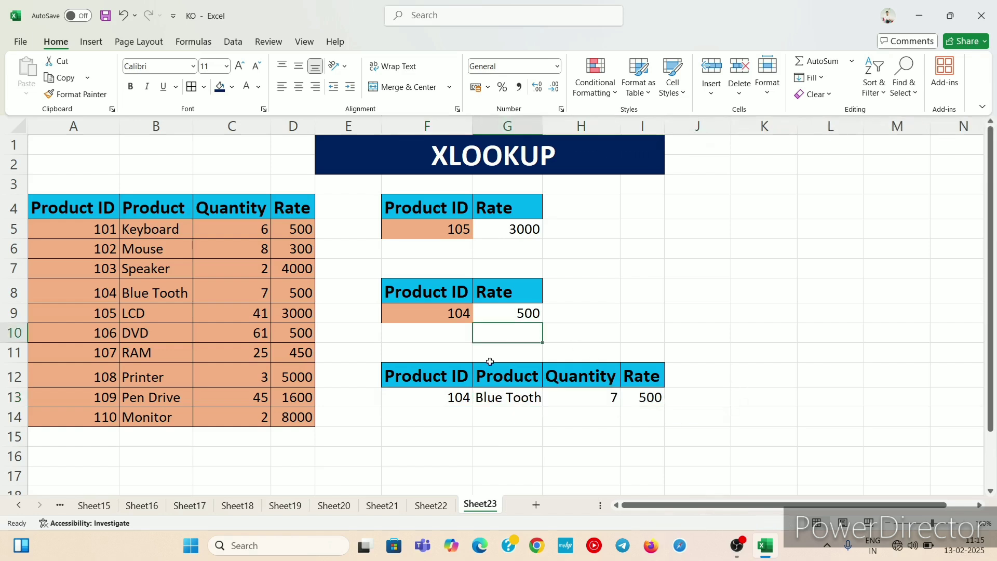
{"action": "left_click_drag", "start_coordinate": [491, 401], "coordinate": [636, 407]}
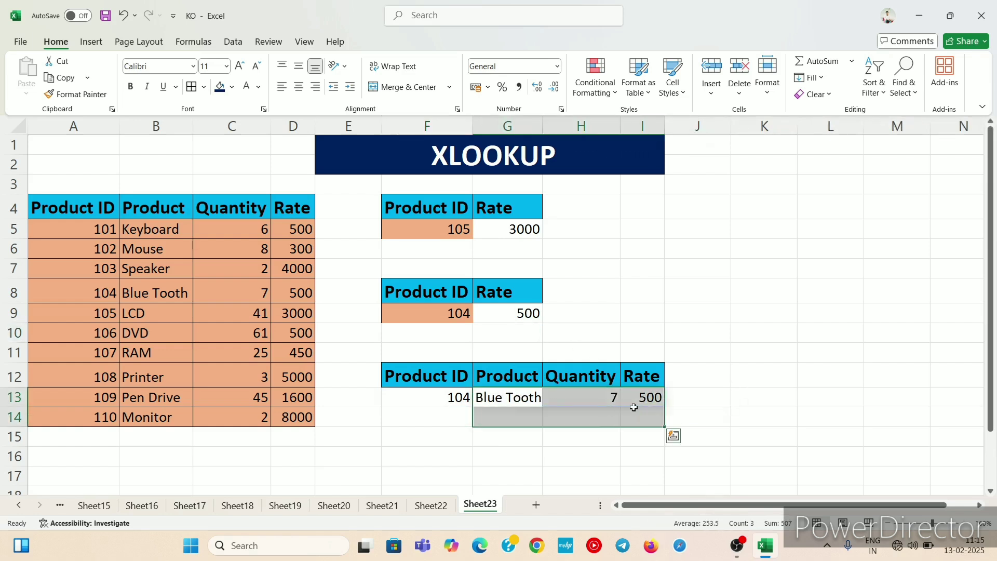
{"action": "left_click", "coordinate": [706, 382]}
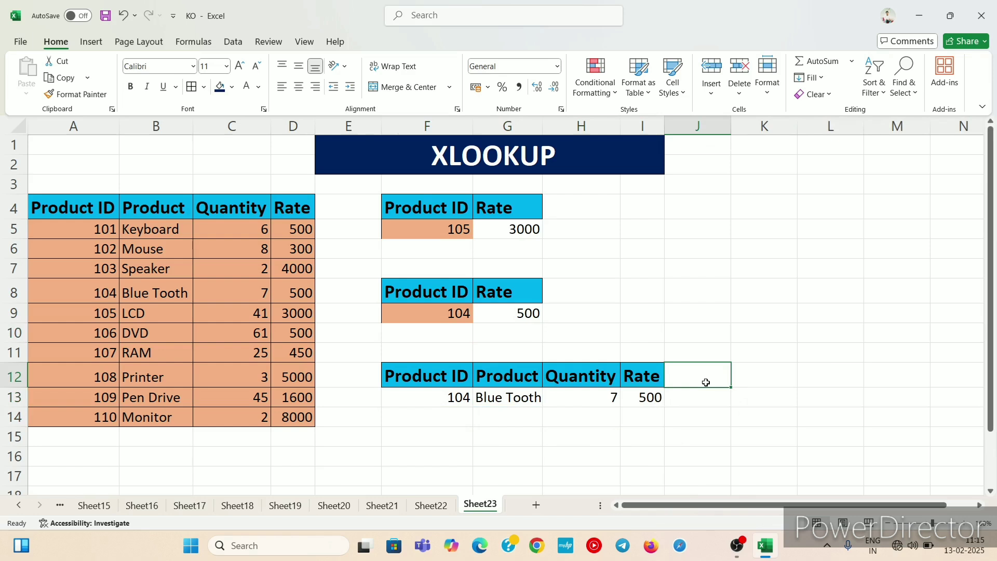
{"action": "left_click", "coordinate": [707, 413]}
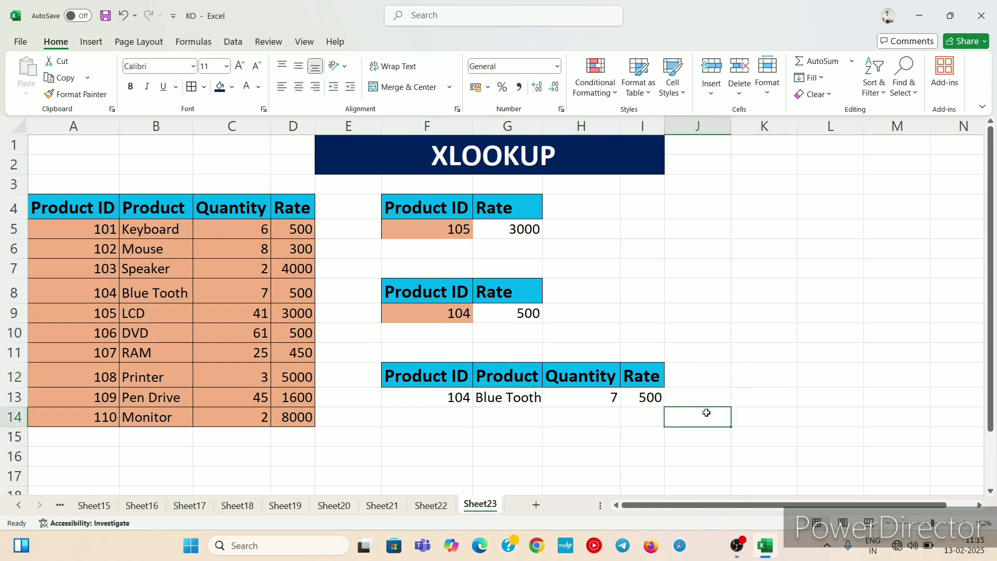